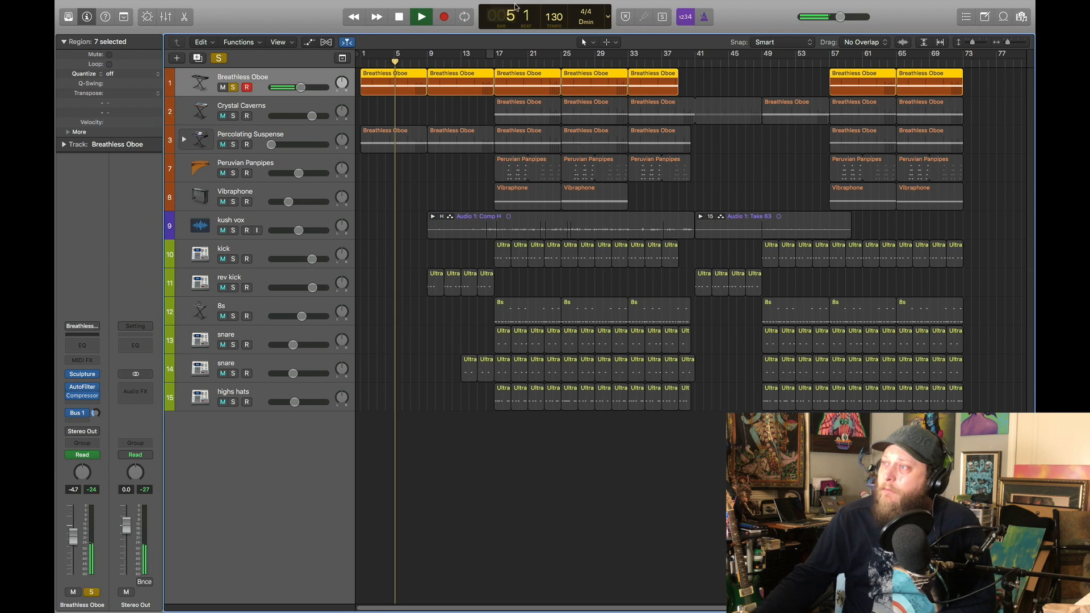
Solo the Crystal Caverns track in place of Breathless Oboe and play it from bar 17
left_click(399, 17)
left_click(399, 16)
left_click(233, 116)
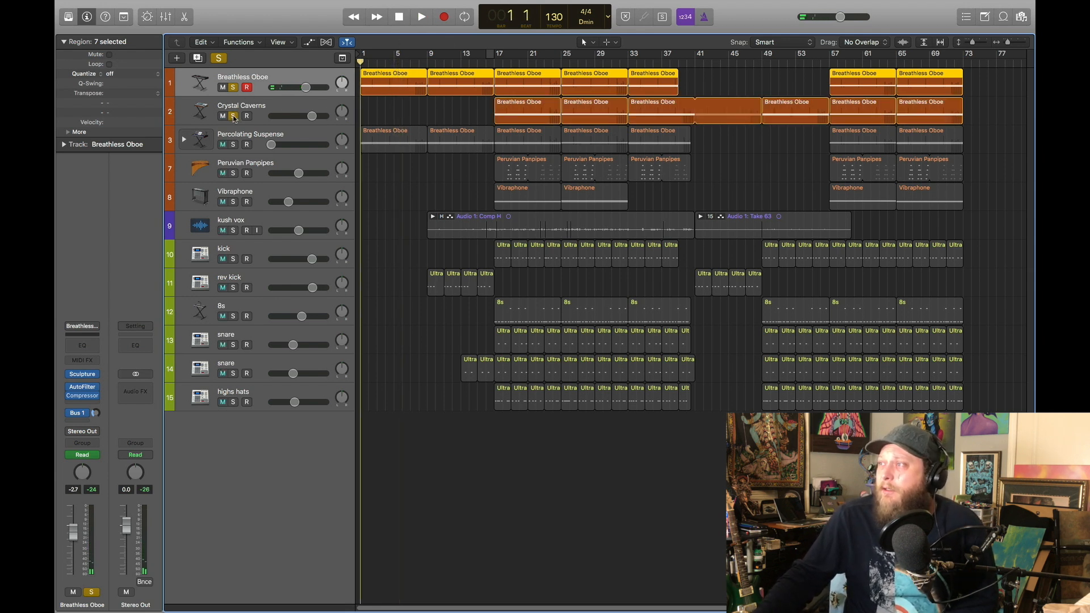
left_click_drag(502, 63, 491, 62)
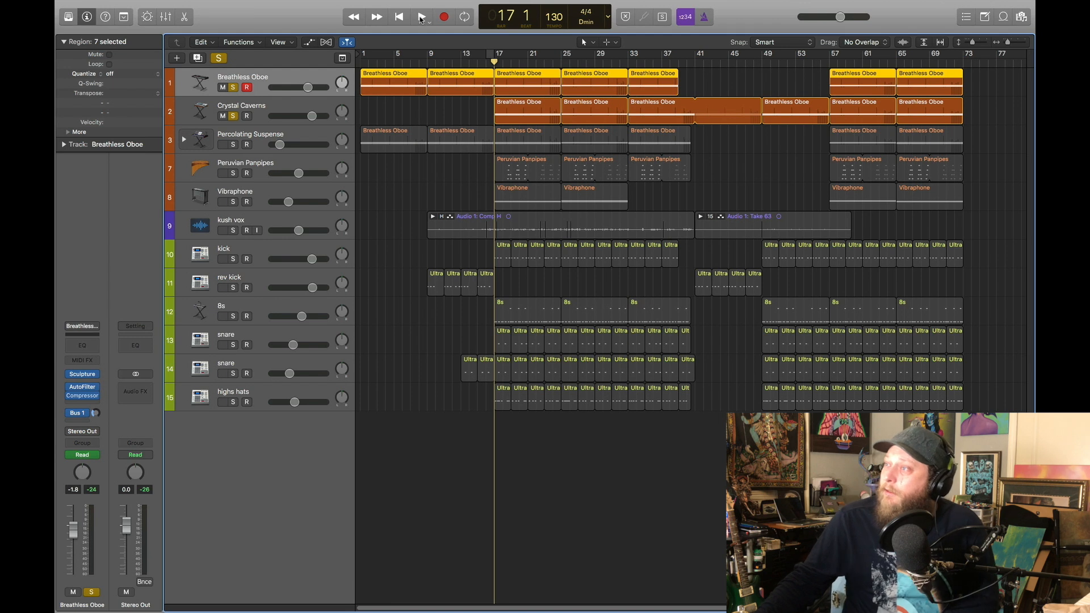
left_click(266, 107)
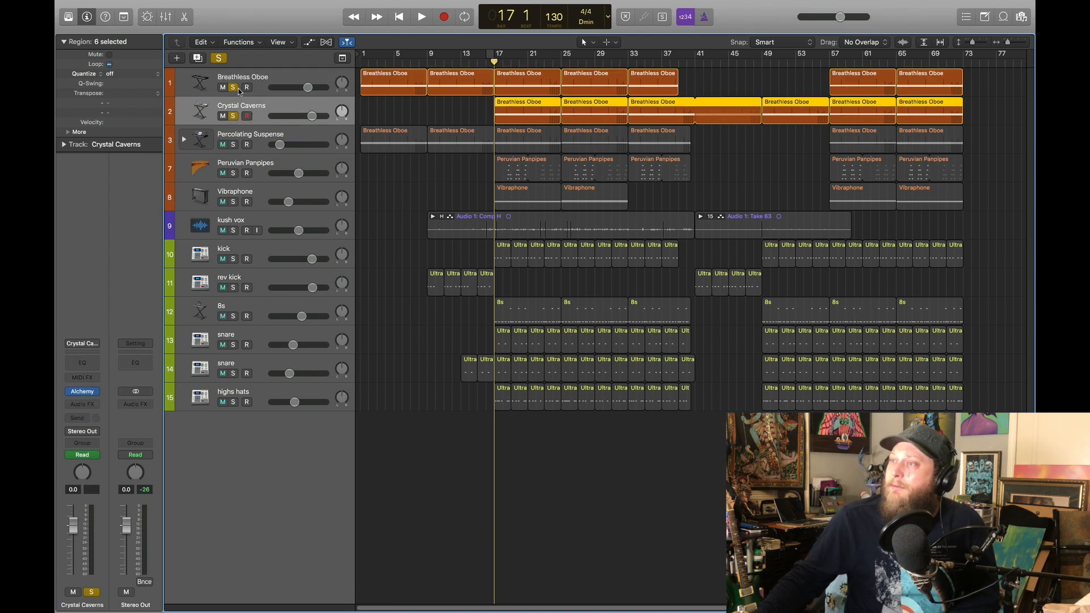
left_click(233, 88)
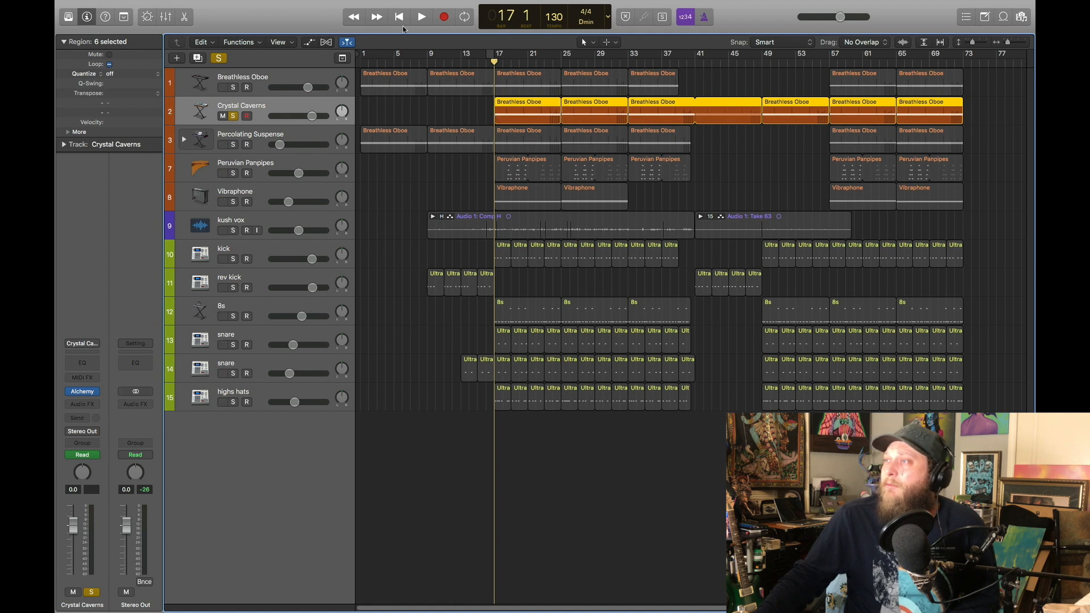
left_click(422, 17)
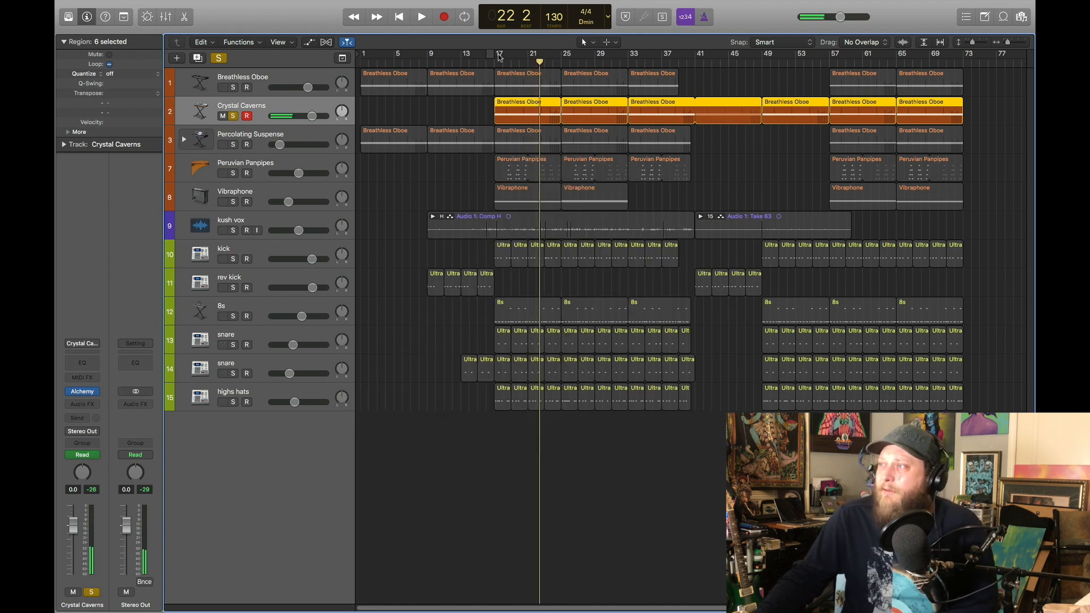
Unsolo Crystal Caverns, select the Percolating Suspense track and return the playhead to the project start
left_click_drag(504, 62, 495, 62)
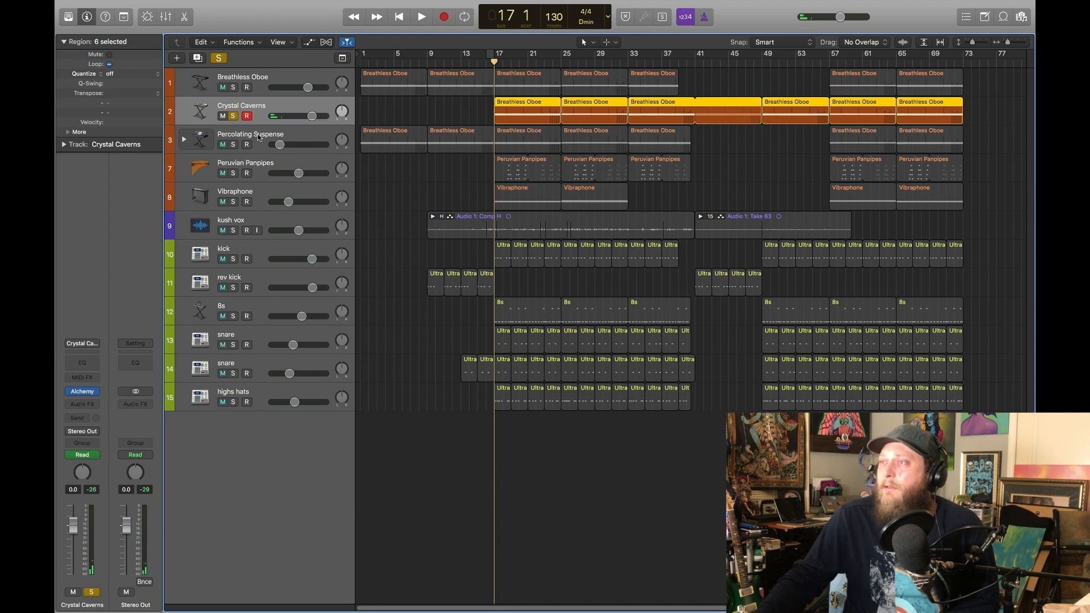
left_click(258, 137)
left_click(234, 115)
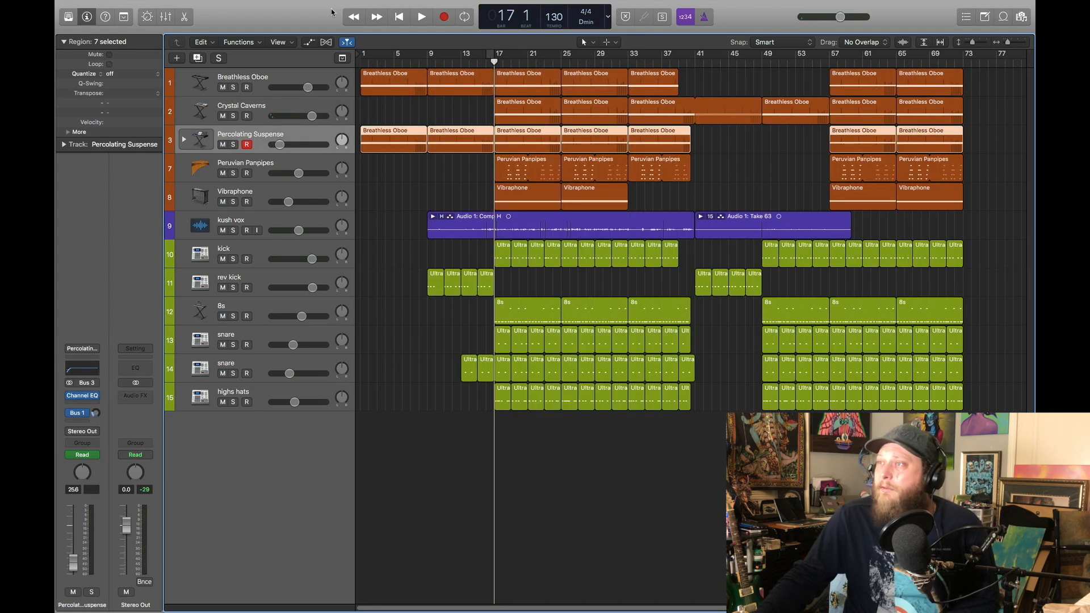
left_click(399, 17)
Show the Percolating Suspense patch in the sound library and go back to the Arpeggiator category level
mouse_move(474, 3)
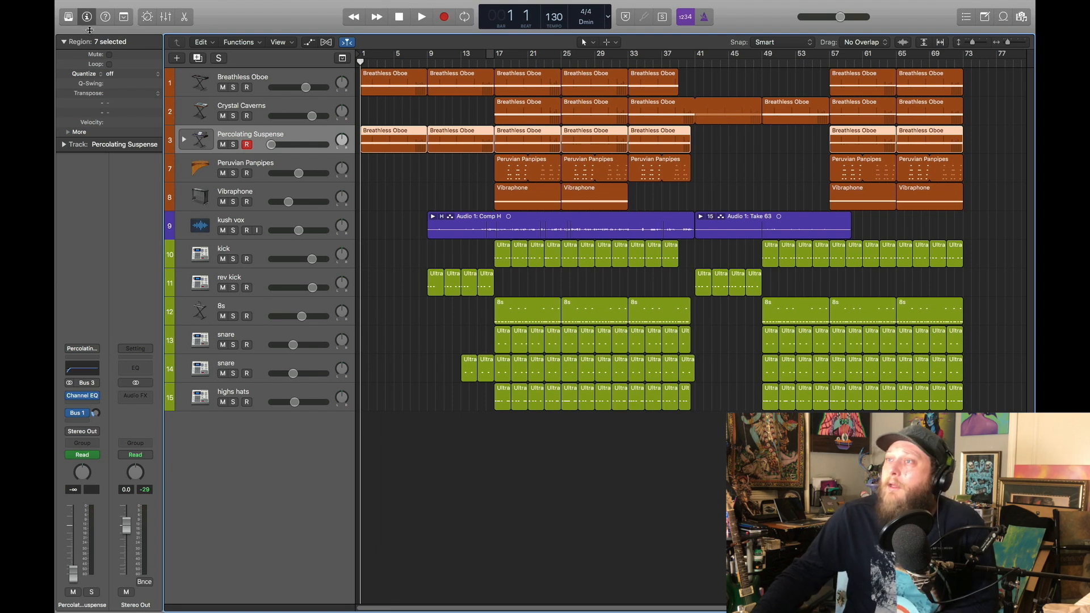
key("y")
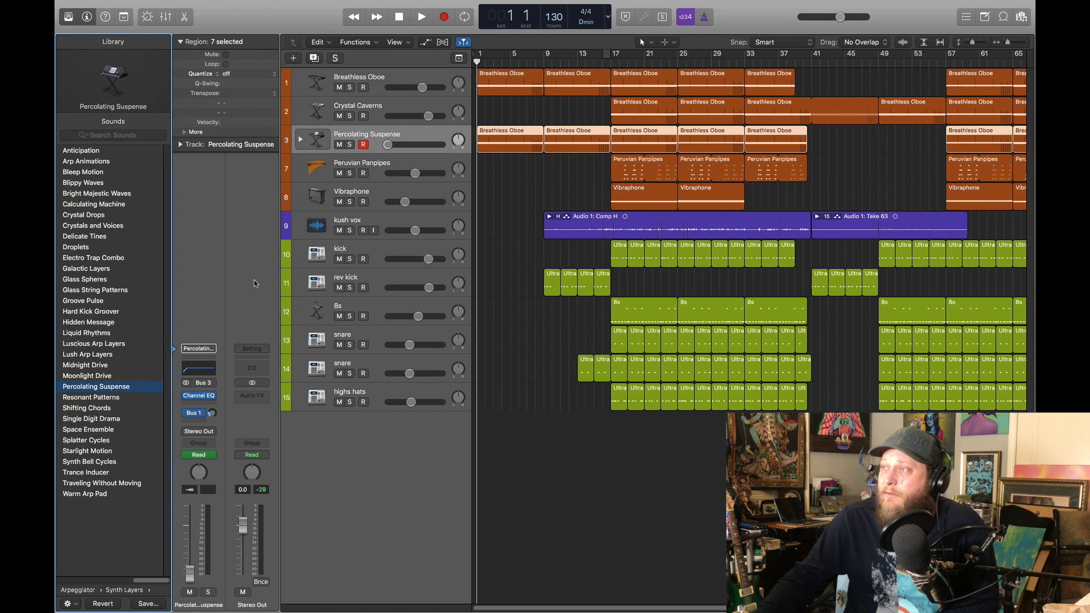
left_click(132, 591)
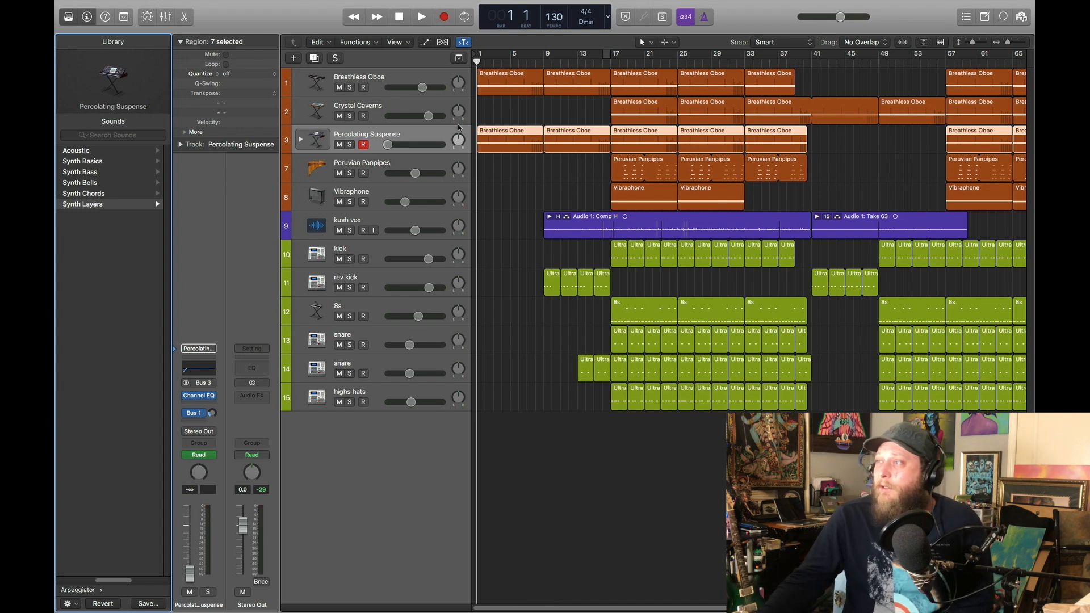
Solo Percolating Suspense and play it from the start, briefly showing the tracks' volume automation, then stop playback
left_click(350, 145)
key("space")
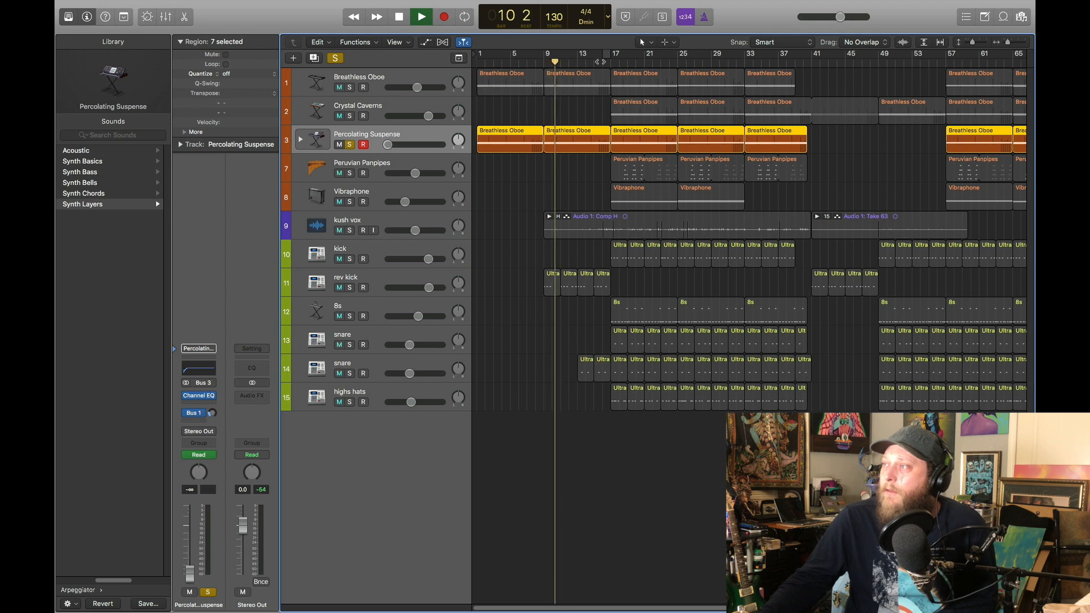
left_click(426, 42)
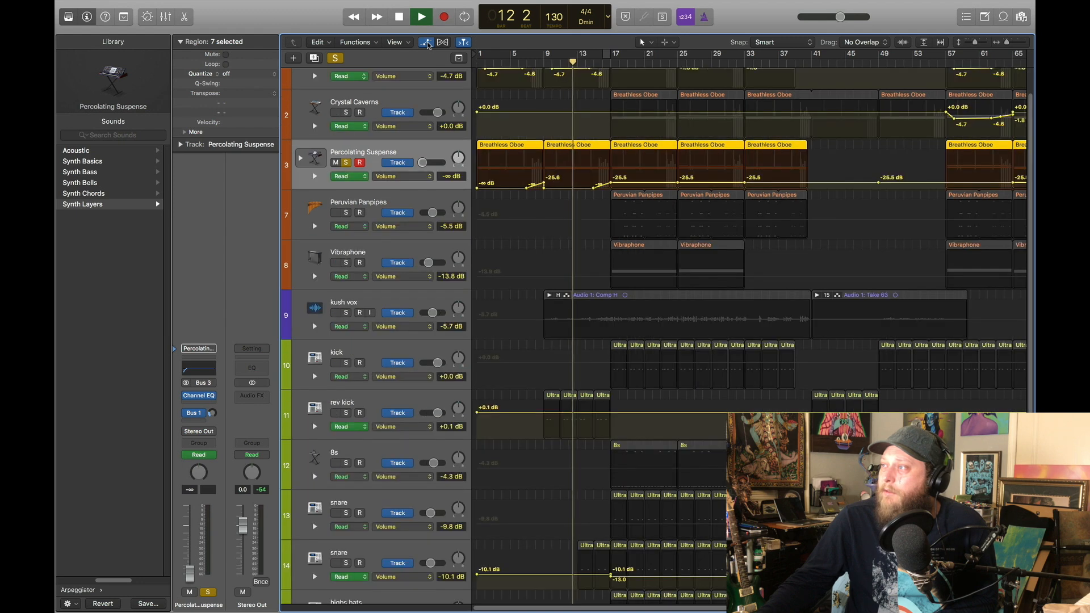
left_click(426, 43)
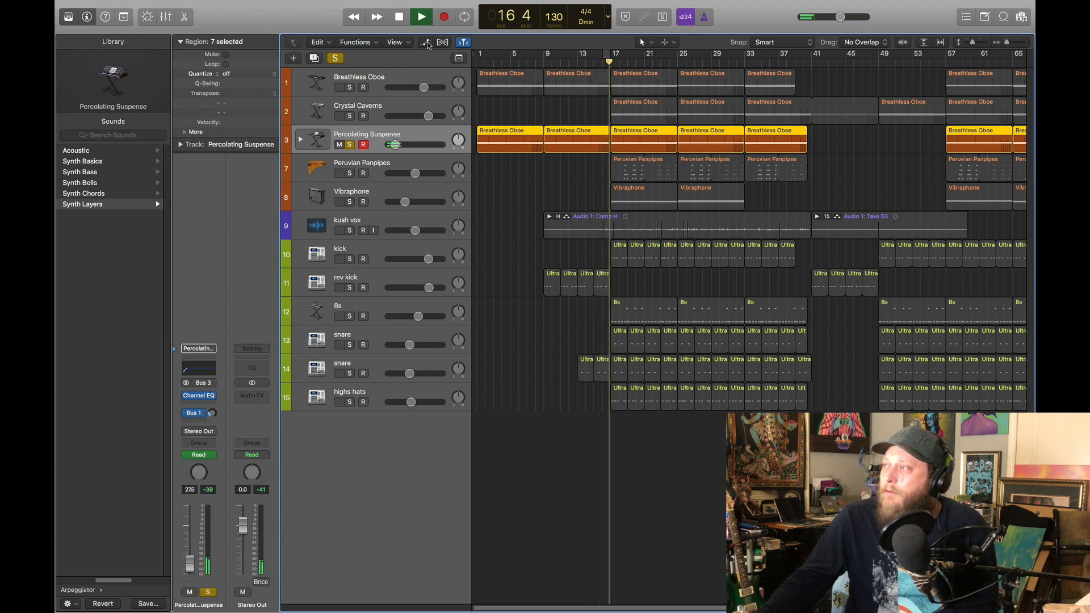
left_click(399, 17)
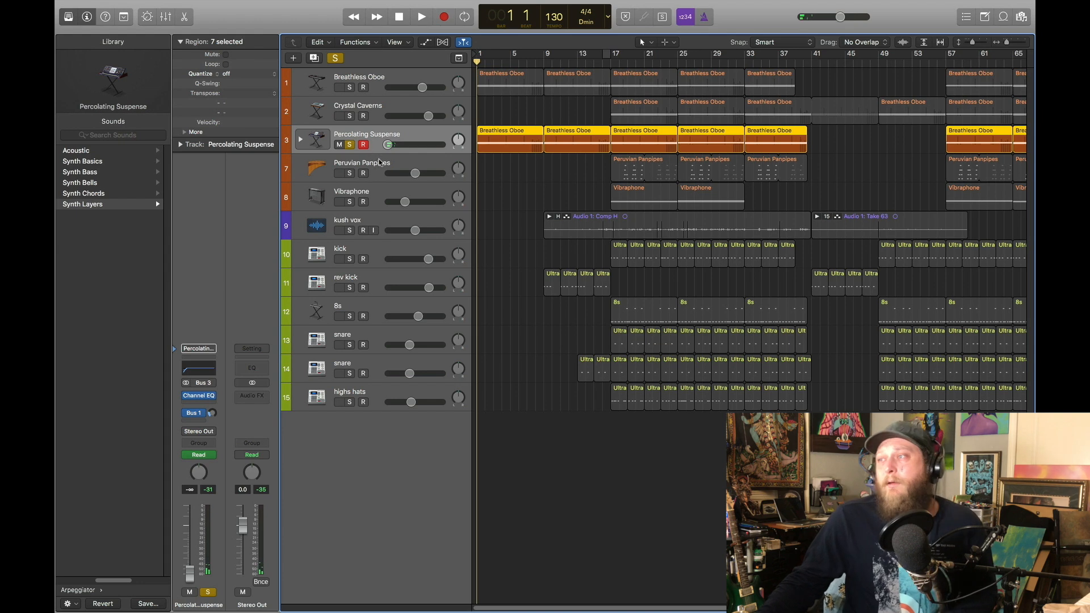
Solo the Peruvian Panpipes track in place of Percolating Suspense and place the playhead at bar 17
left_click(379, 165)
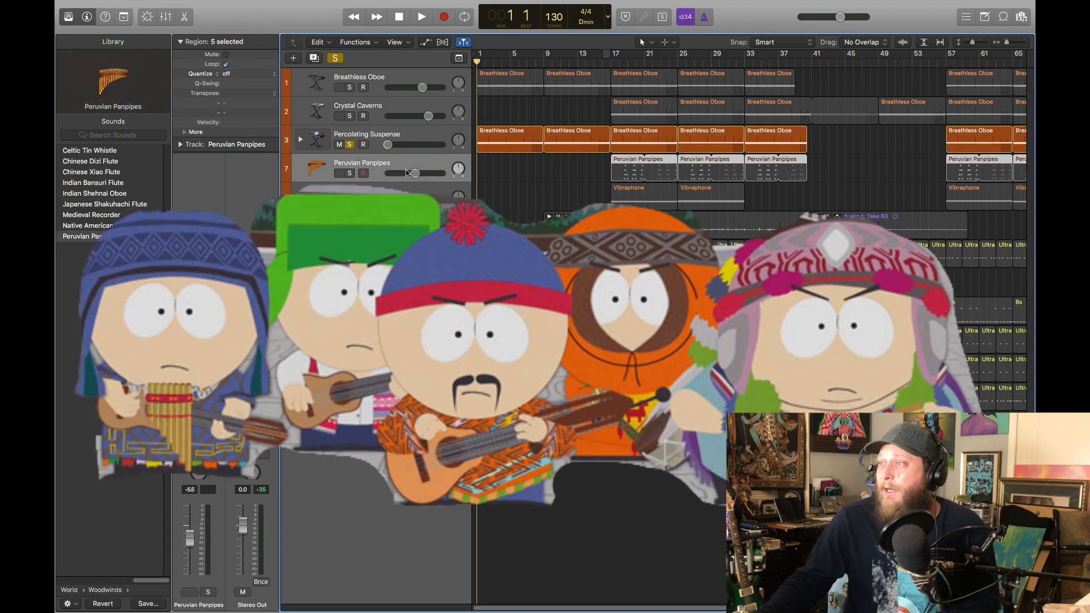
left_click(349, 173)
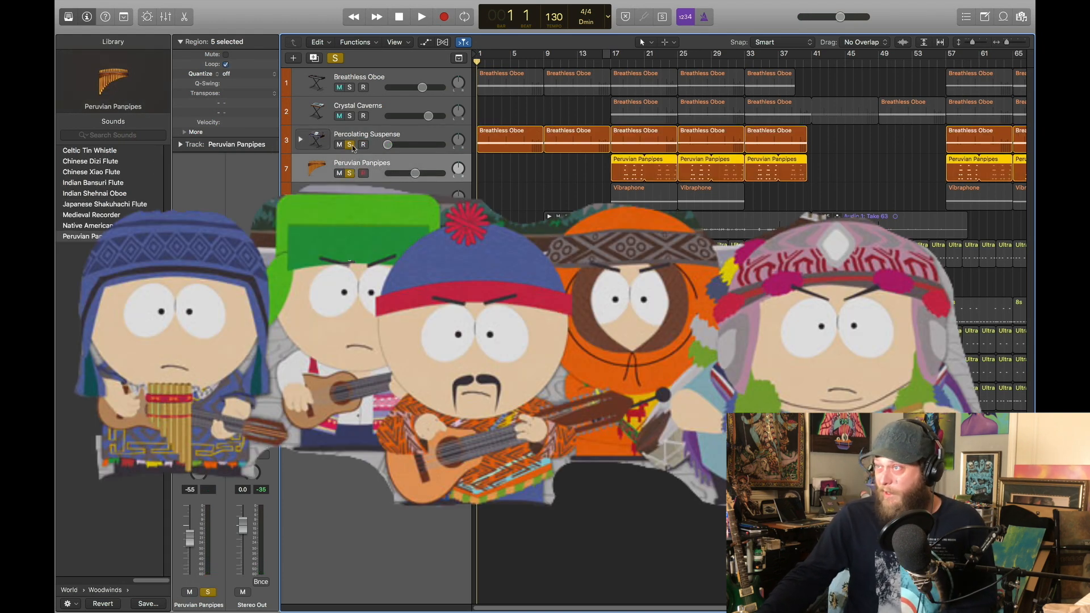
left_click(351, 145)
left_click(611, 59)
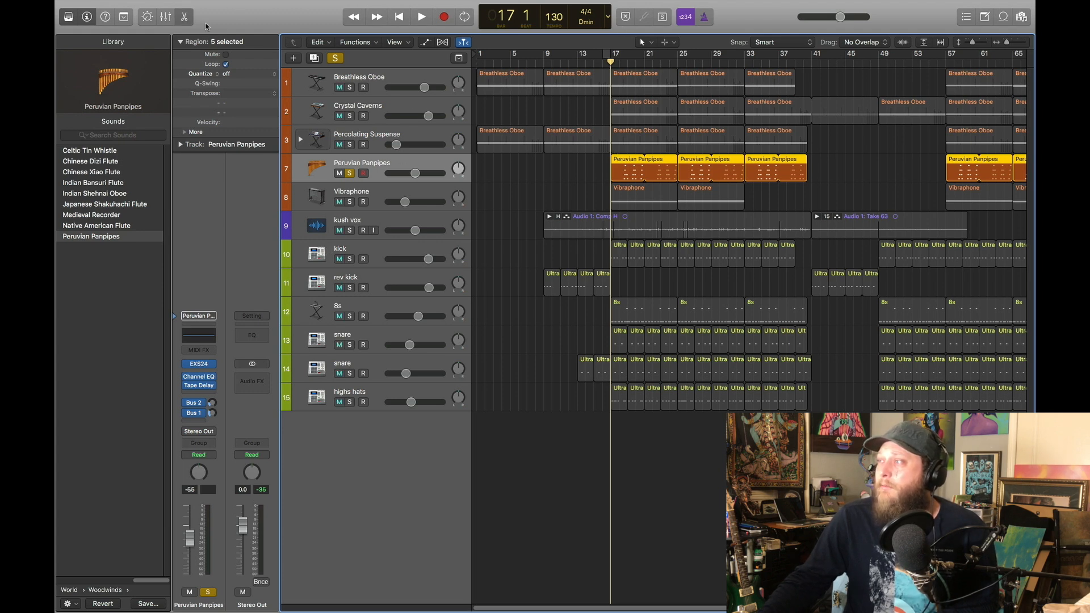
Show the Peruvian Panpipes notes in the Piano Roll and play the part from bar 17
key("p")
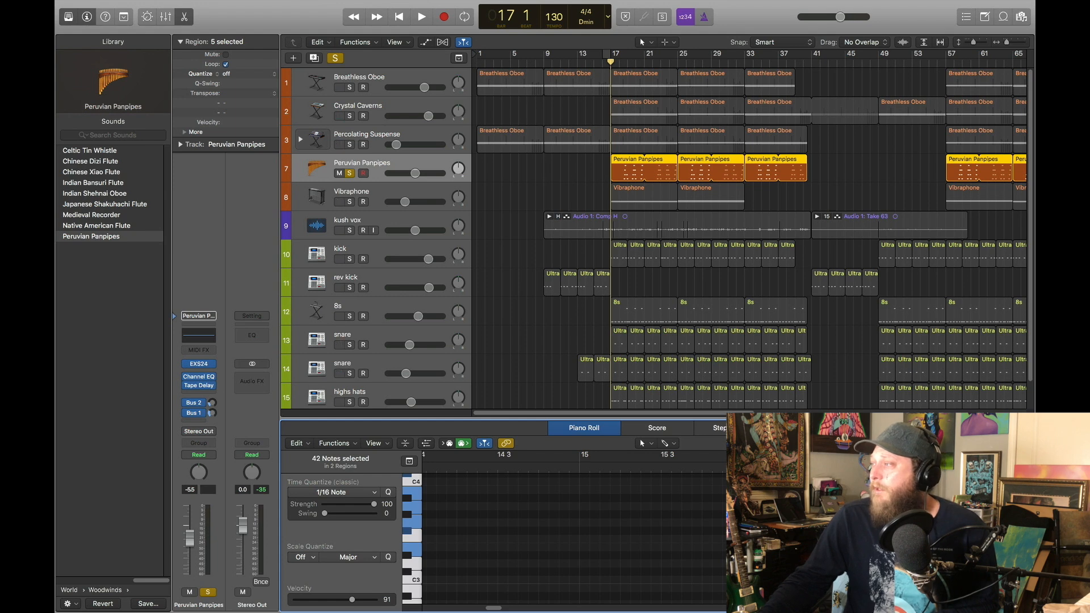
scroll(575, 534, "down", 10)
scroll(585, 534, "up", 10)
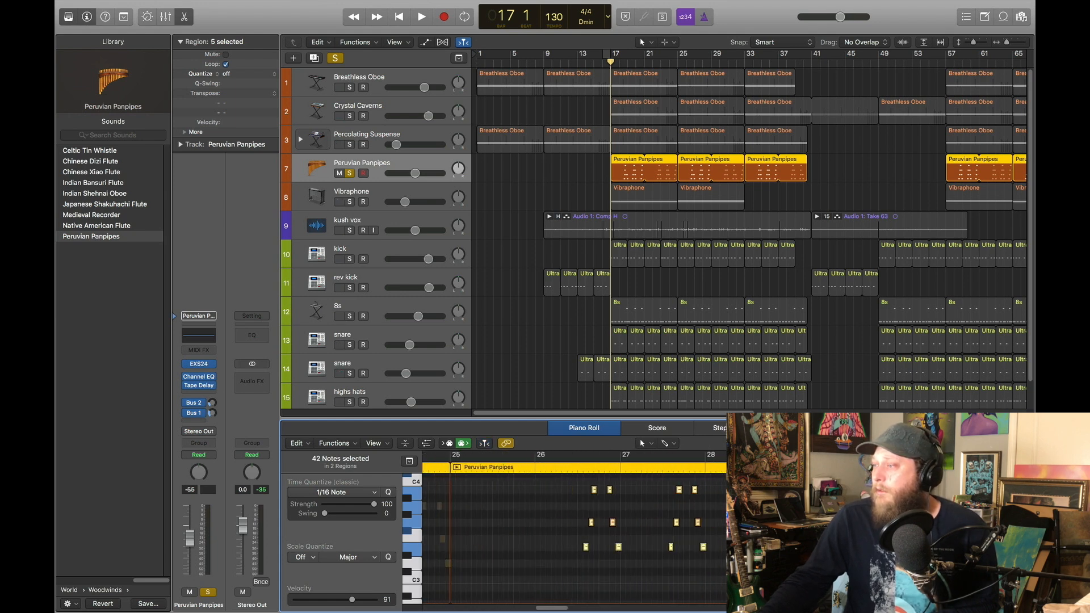
scroll(584, 534, "up", 1)
scroll(584, 533, "up", 2)
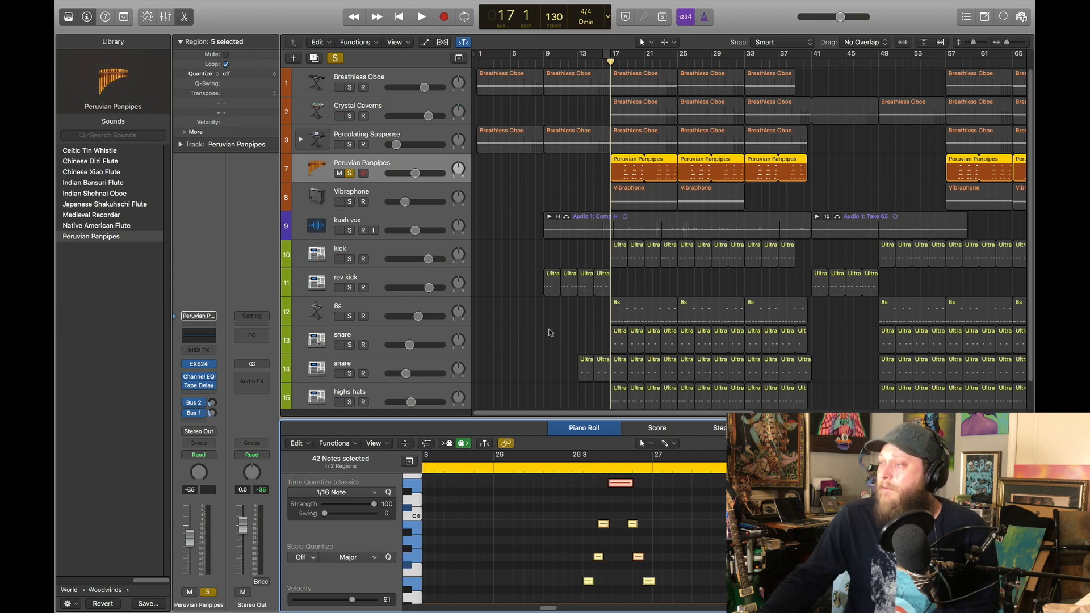
left_click(421, 17)
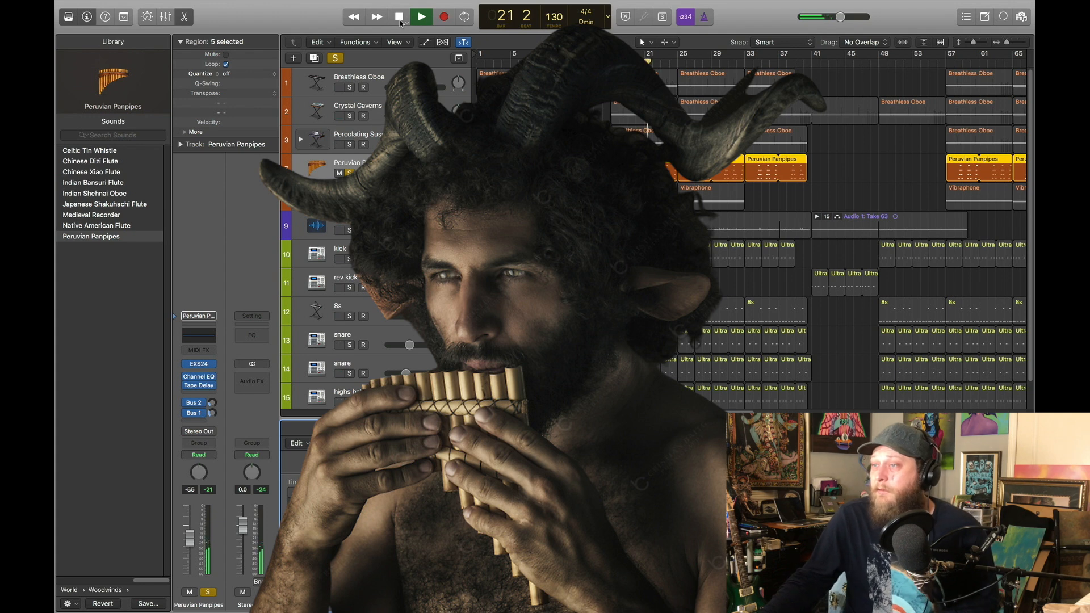
left_click(399, 17)
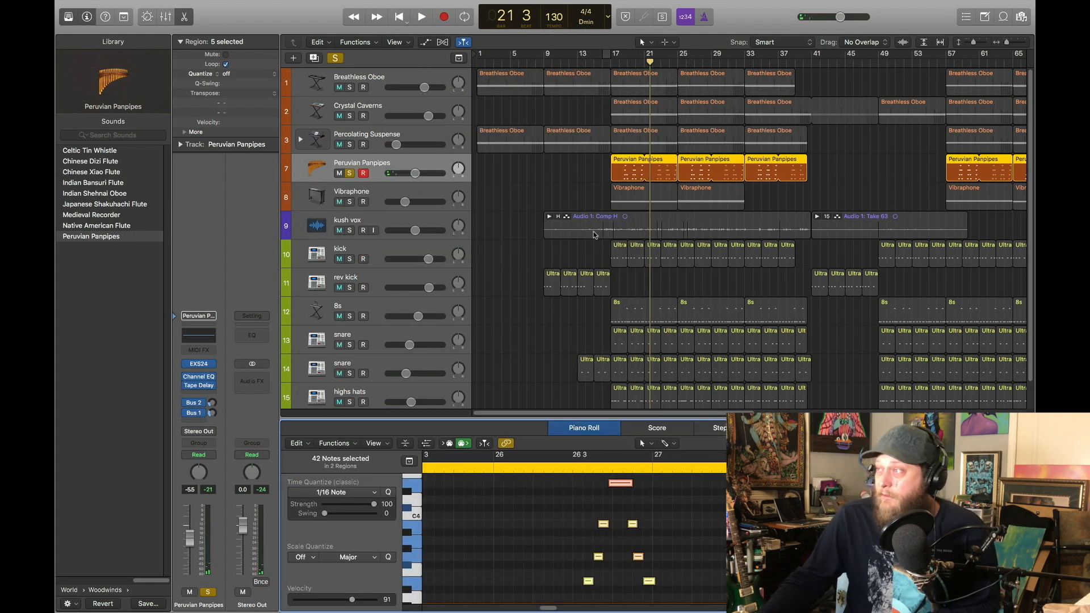
Solo Breathless Oboe, Crystal Caverns and Percolating Suspense together with Peruvian Panpipes and play them from the project start
left_click(399, 17)
left_click_drag(350, 89, 352, 145)
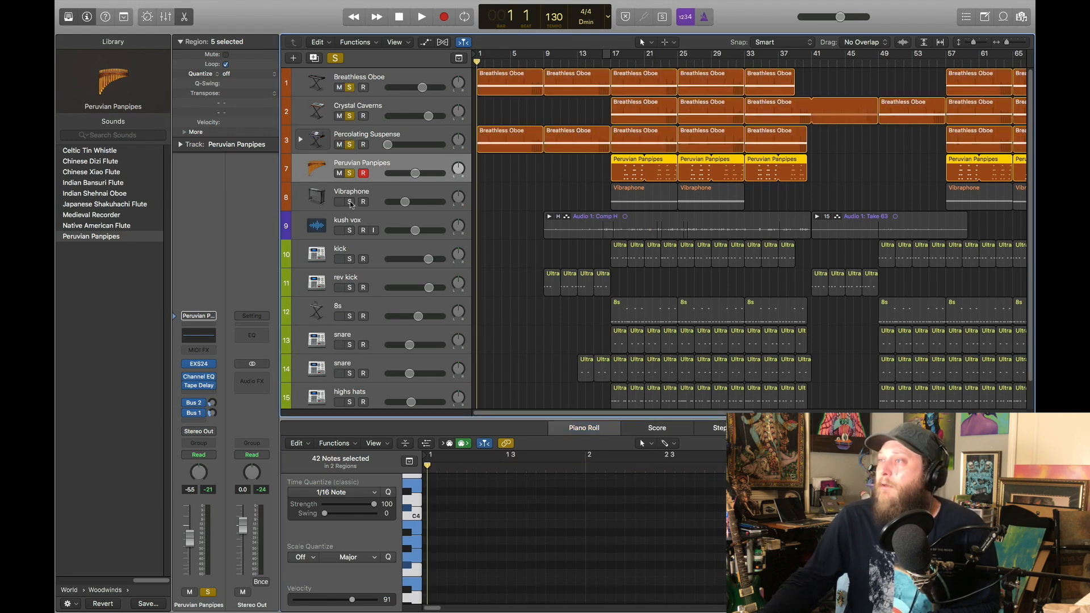
left_click(422, 17)
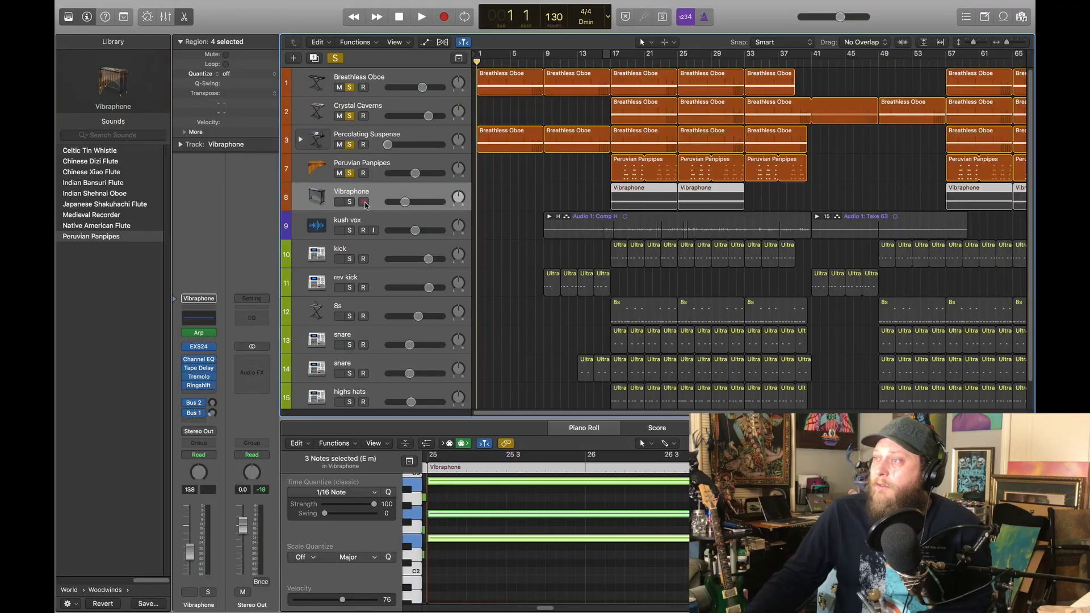
Solo only the Vibraphone track, listen to its part and set the playhead back to bar 17
left_click(350, 201)
left_click_drag(350, 173, 351, 82)
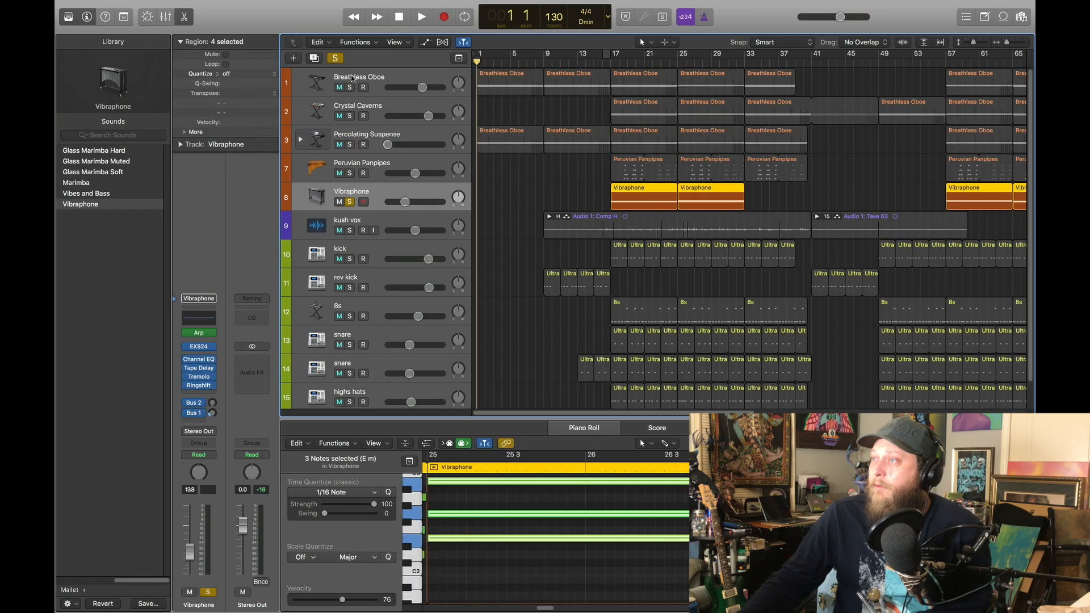
key("shift+space")
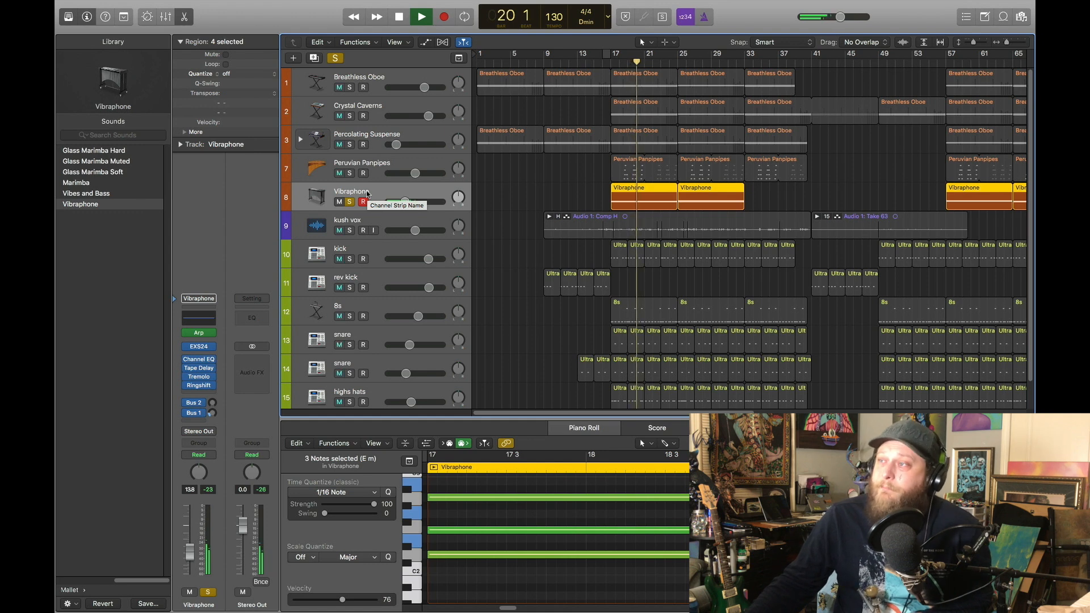
left_click(400, 17)
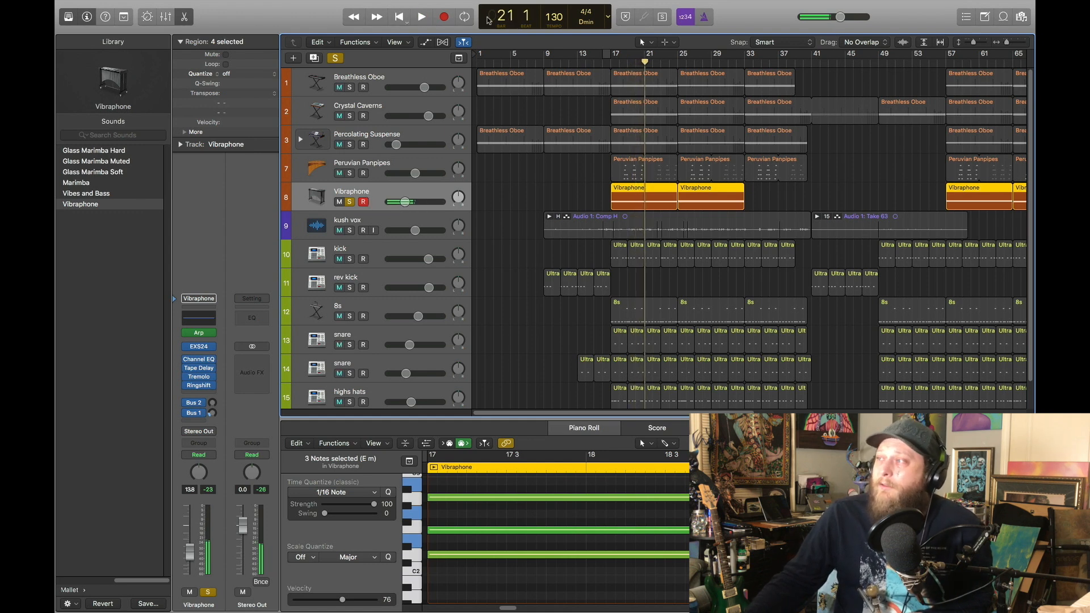
left_click(620, 62)
left_click(609, 64)
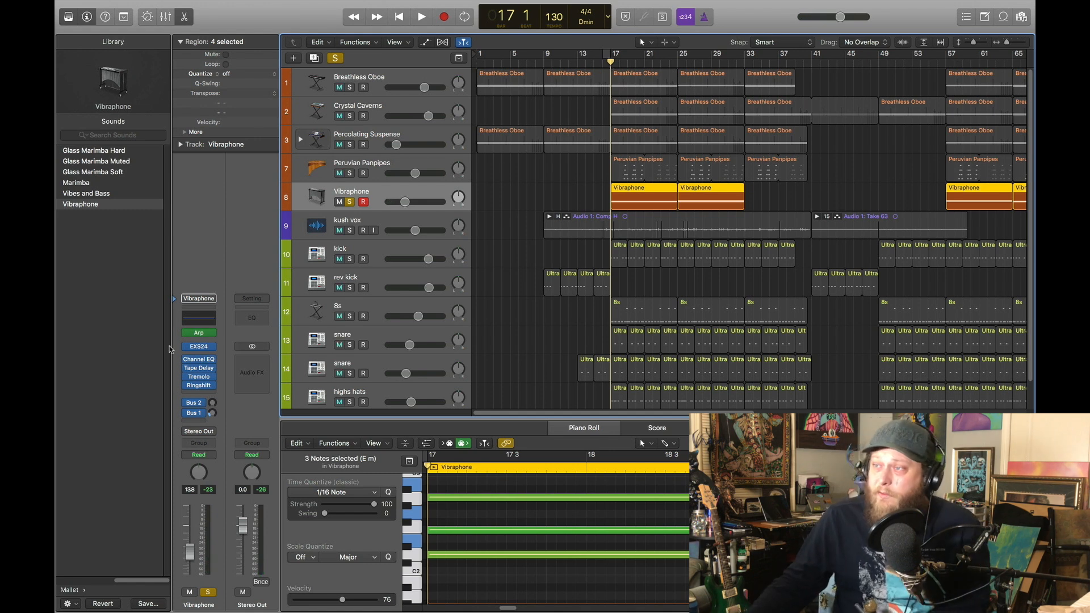
Keep Arpeggiator as the Vibraphone track's MIDI effect, open its plug-in window and move it clear of the Vibraphone regions
left_click(212, 335)
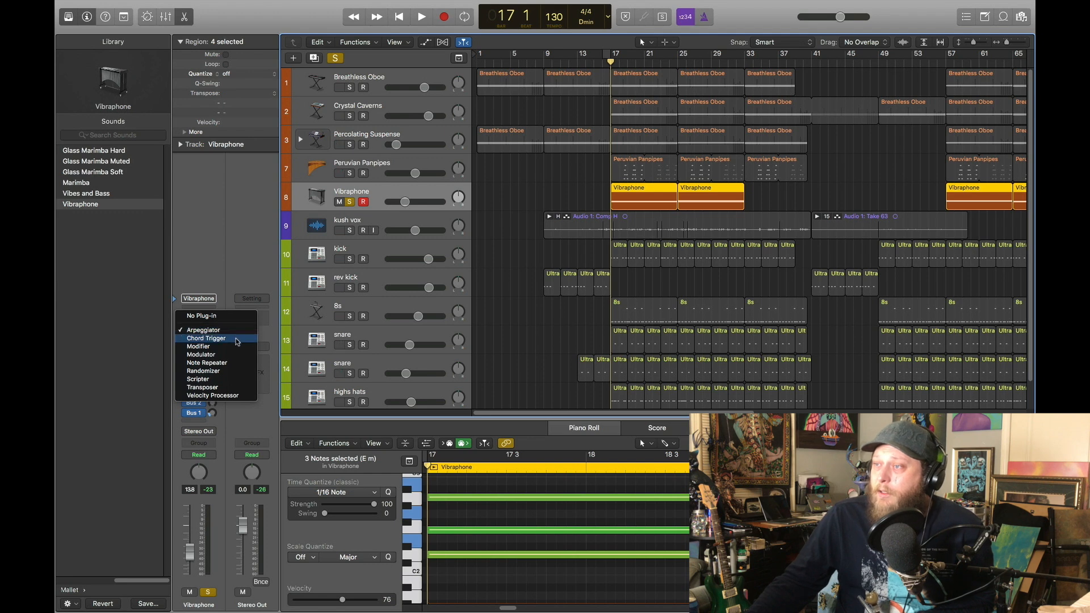
left_click(237, 333)
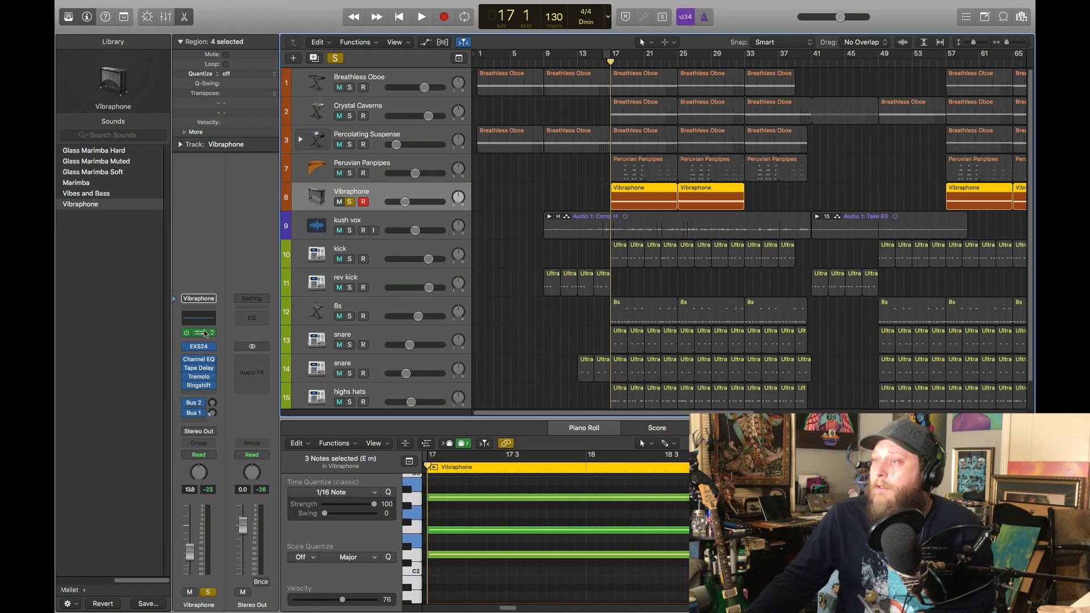
left_click(199, 333)
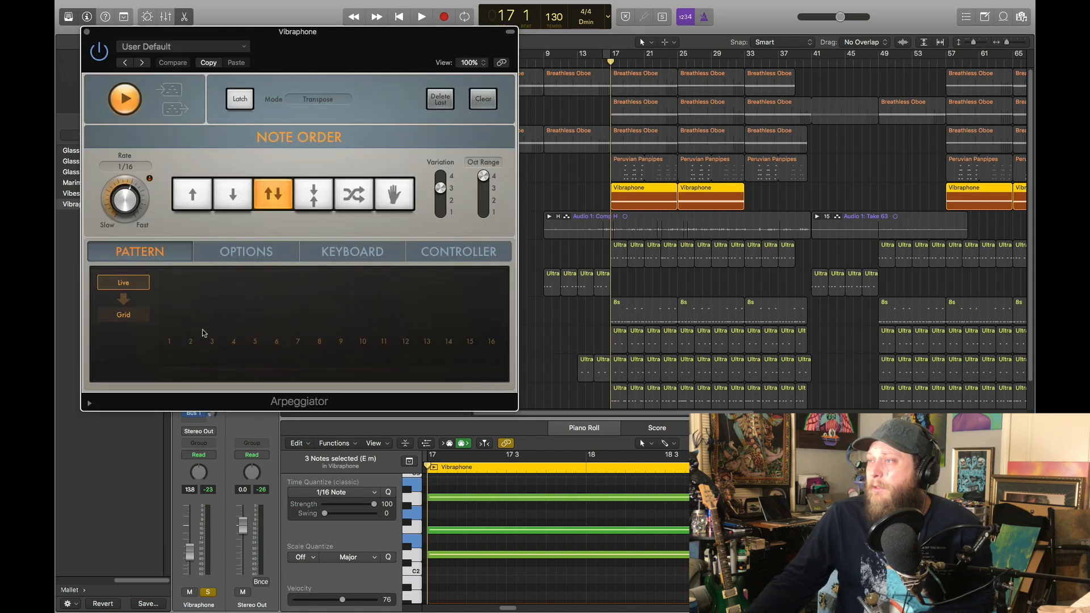
left_click_drag(319, 49, 492, 101)
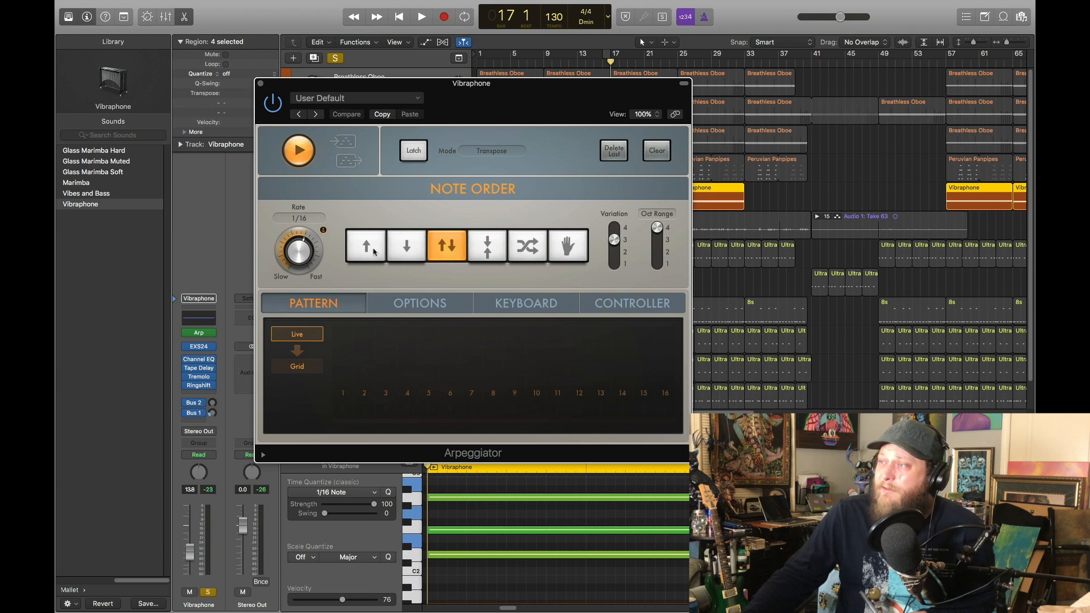
left_click_drag(593, 94, 480, 58)
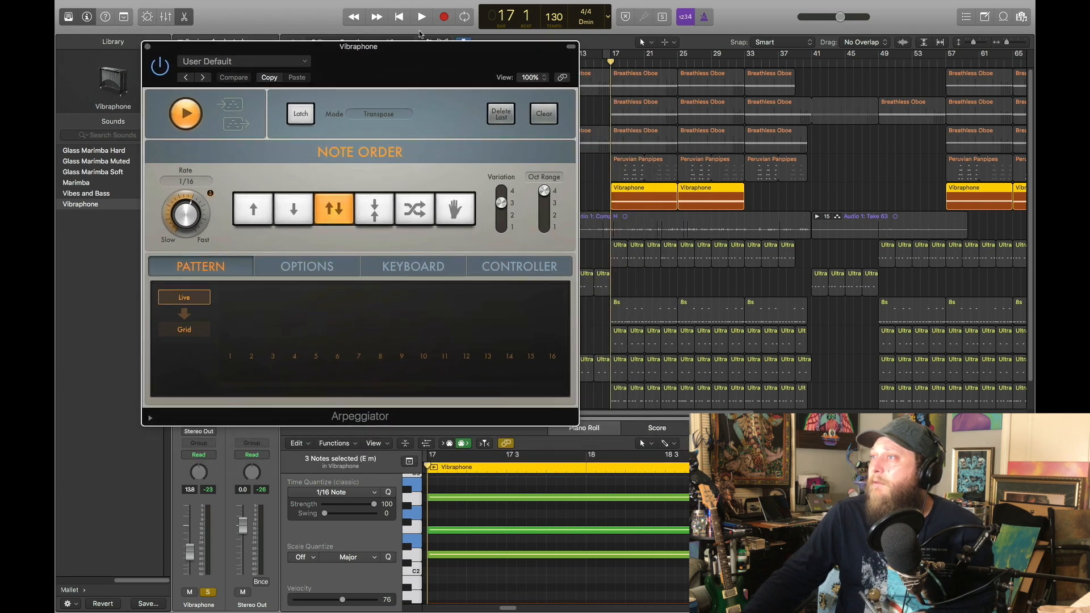
left_click_drag(406, 51, 394, 50)
Play the Vibraphone part and compare Arpeggiator's upward note order with the up-and-down order, leaving up-and-down selected
left_click(423, 16)
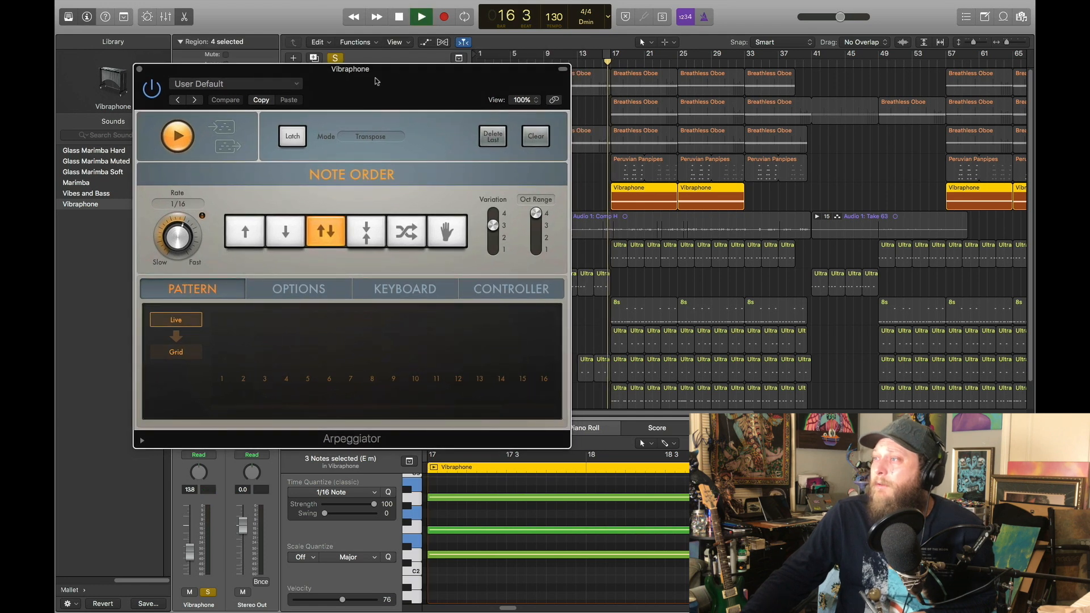
left_click(244, 231)
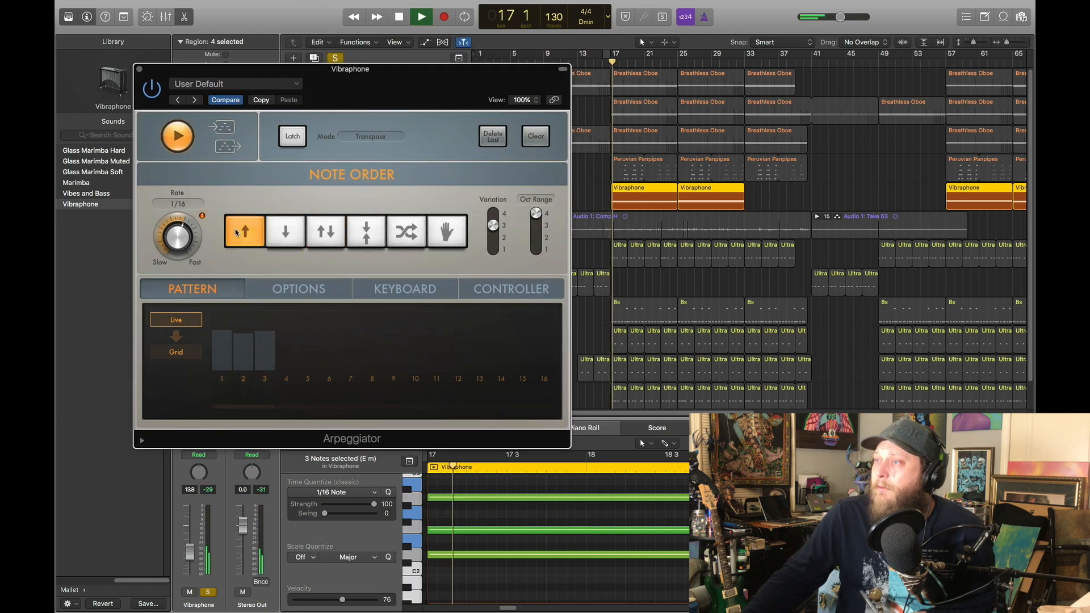
left_click(318, 242)
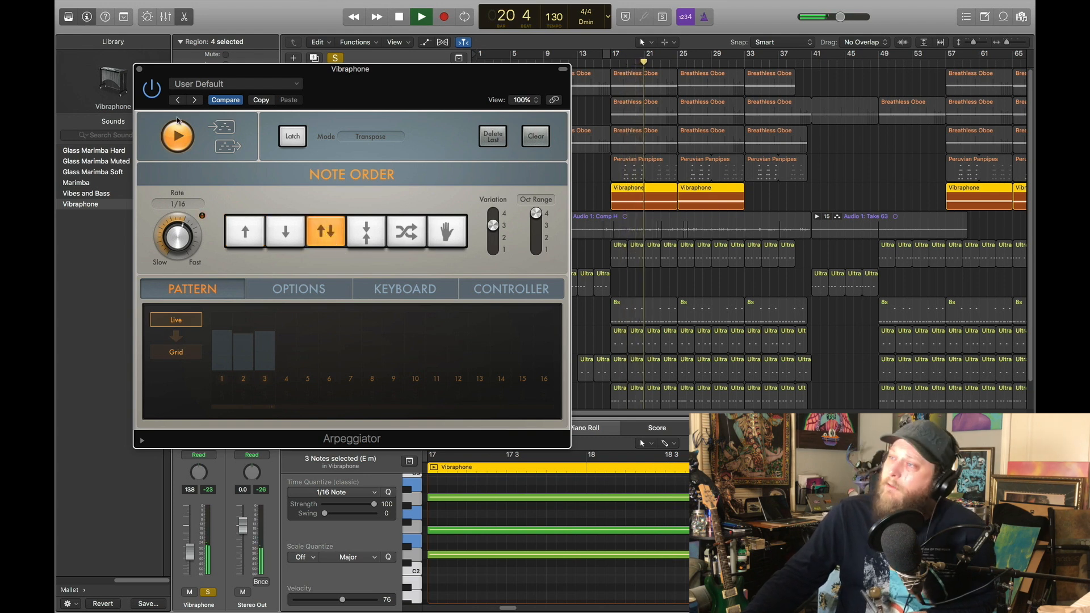
Close the Arpeggiator window, stop playback and return the playhead to bar 17
key("super+w")
left_click(419, 15)
left_click_drag(630, 61, 611, 61)
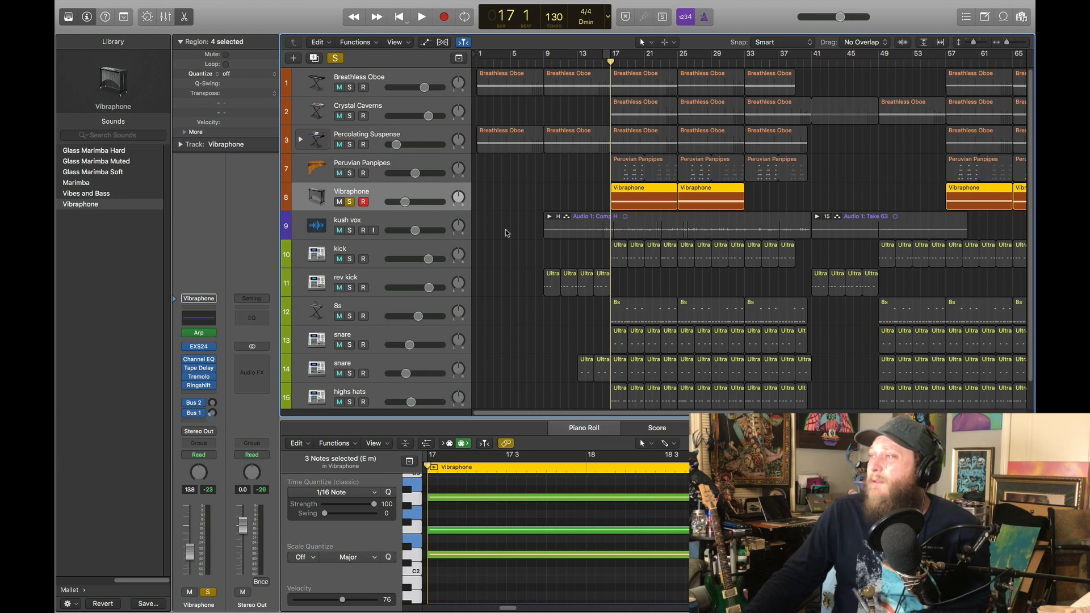
Solo only the rev kick track in place of Vibraphone and move the playhead back to bar 9
scroll(389, 231, "down", 1)
left_click(366, 219)
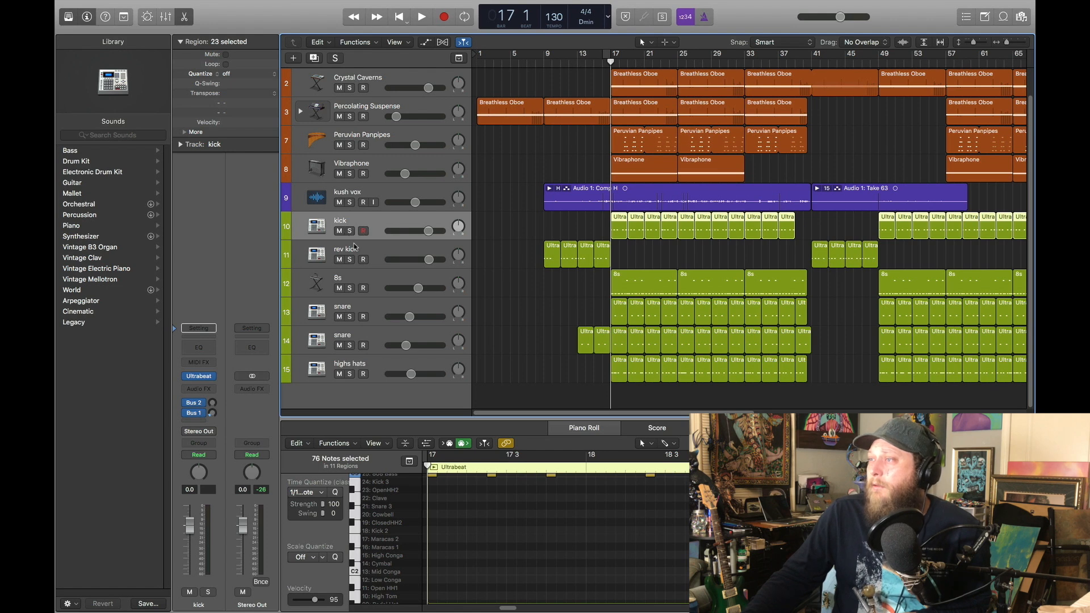
left_click(349, 259)
key("comma")
key("comma")
key("comma")
key("comma")
key("comma")
key("comma")
key("comma")
key("comma")
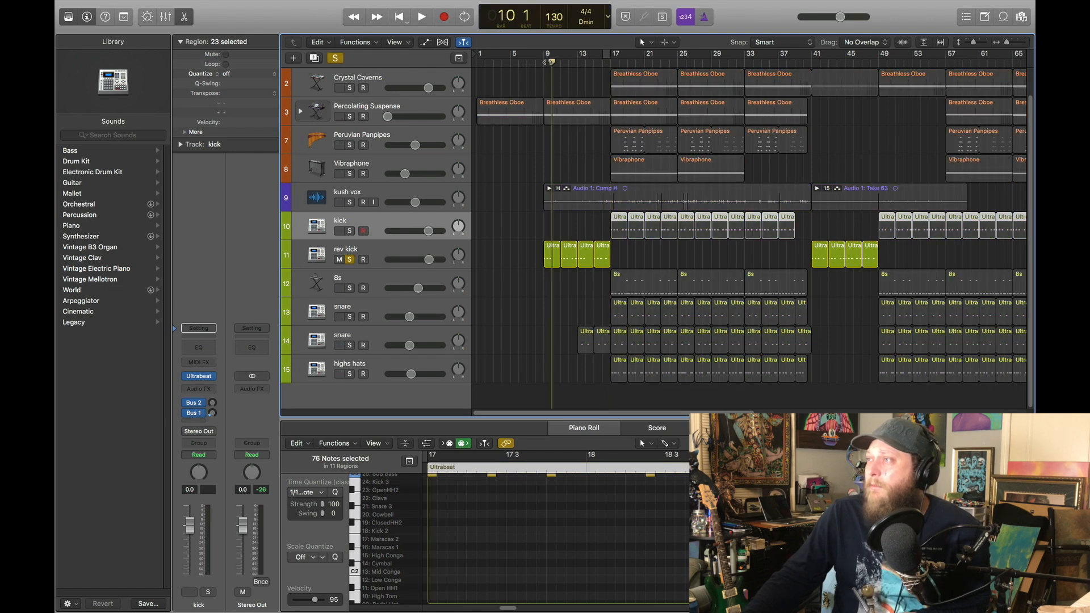
Show the kick track's Ultrabeat instrument and its drum sounds, and close the plug-in window
mouse_move(203, 380)
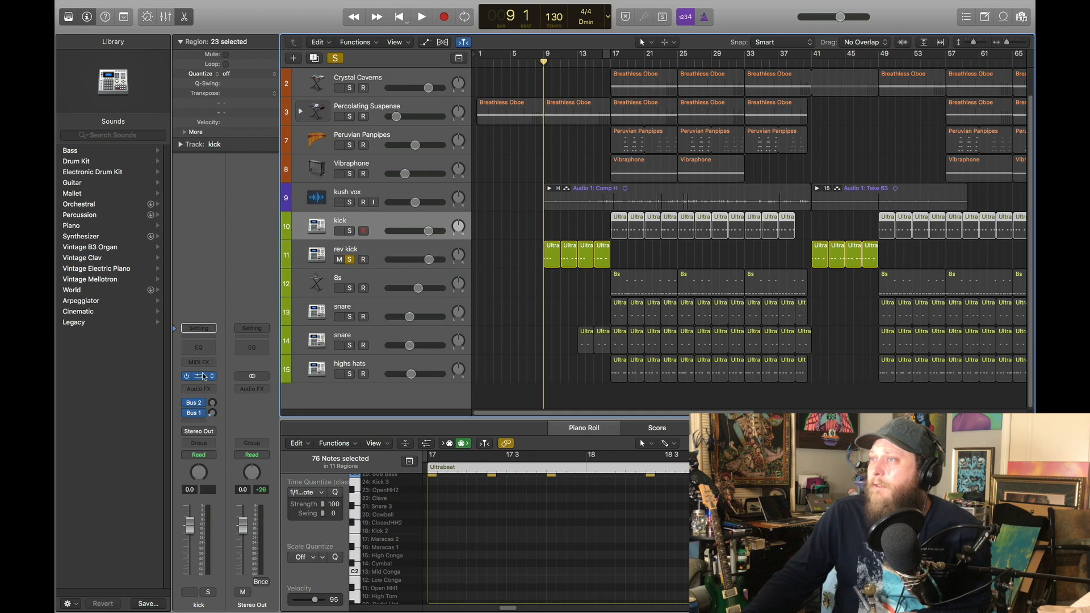
left_click(198, 376)
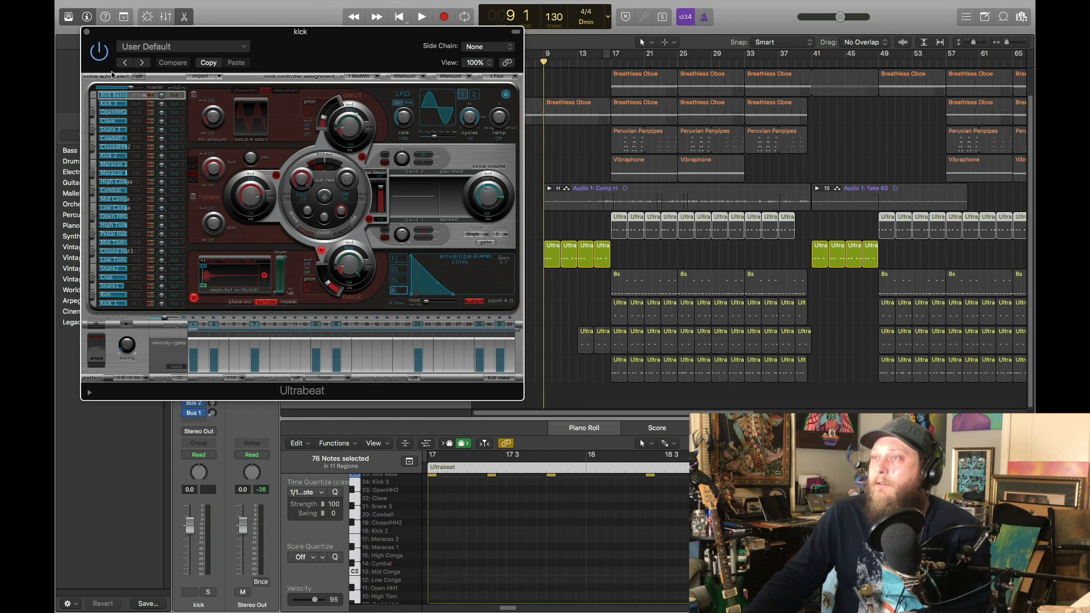
left_click(86, 32)
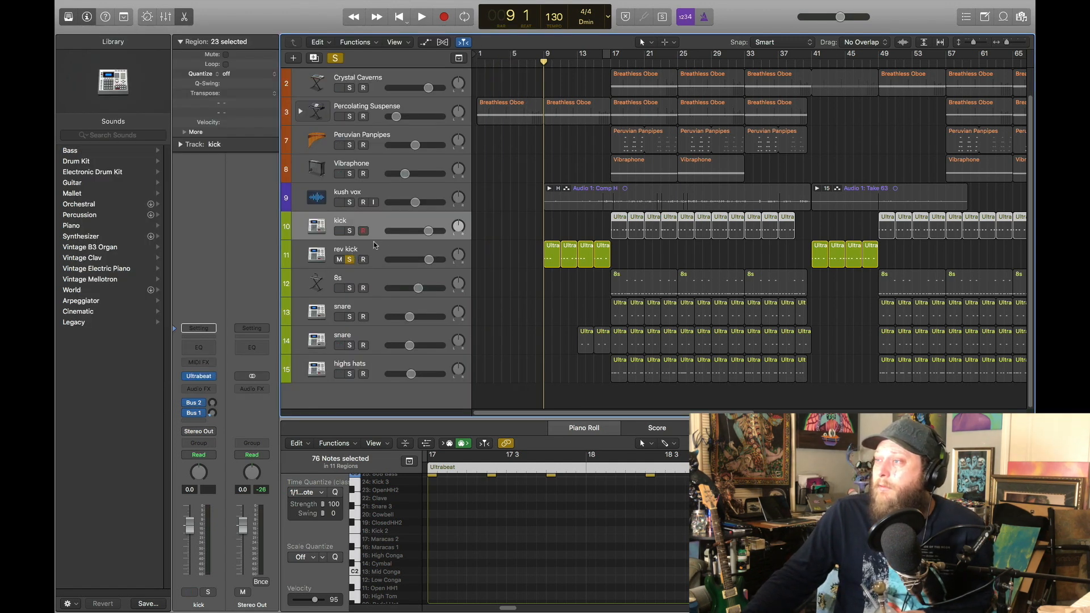
Select the rev kick track, show its SilverVerb reverb settings and close the plug-in window
left_click(374, 250)
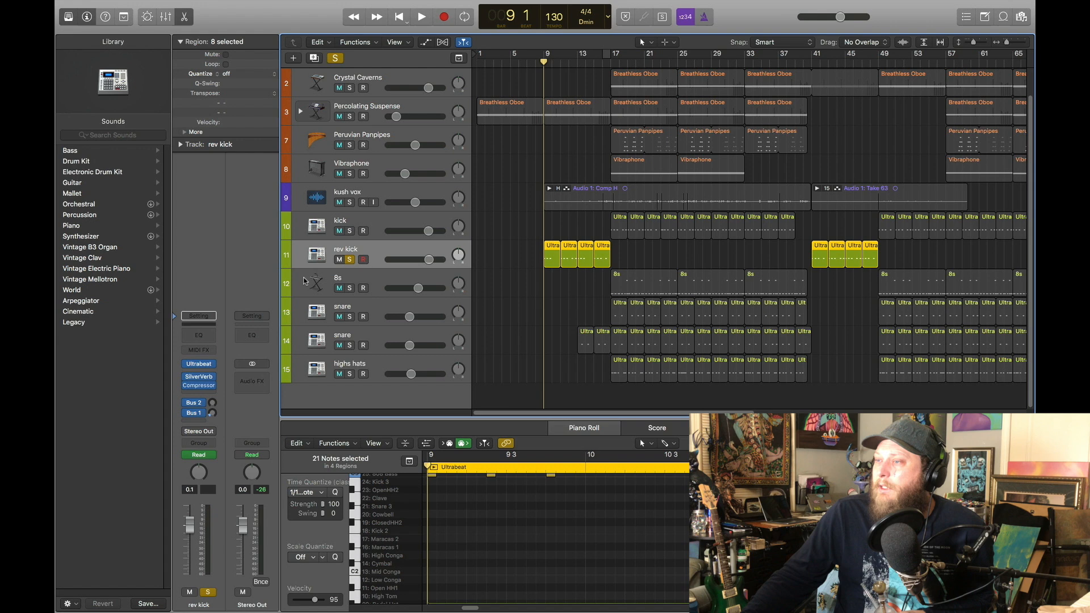
left_click(204, 382)
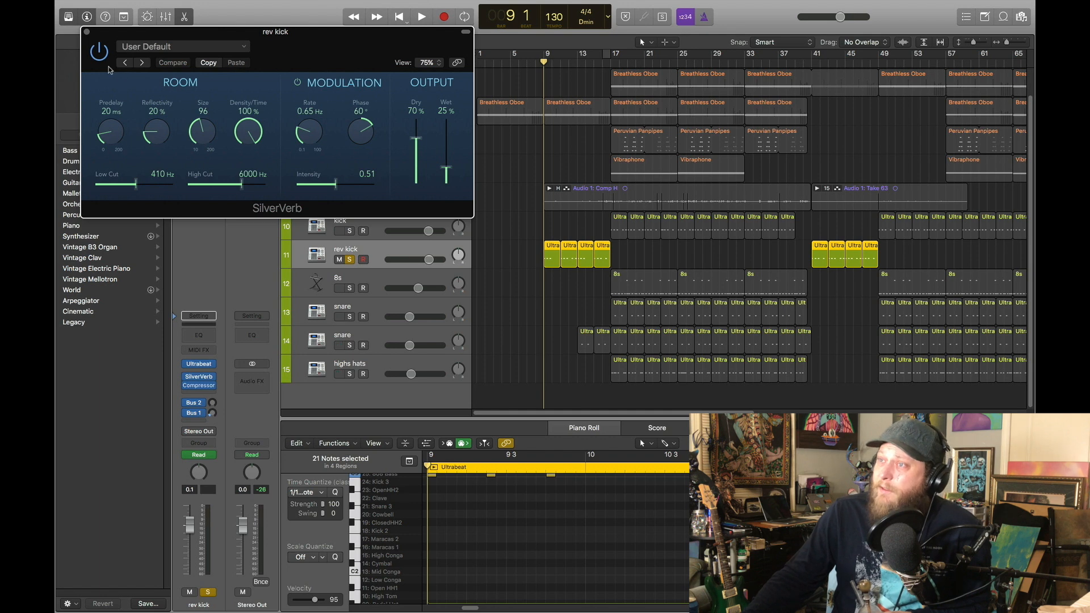
left_click(87, 33)
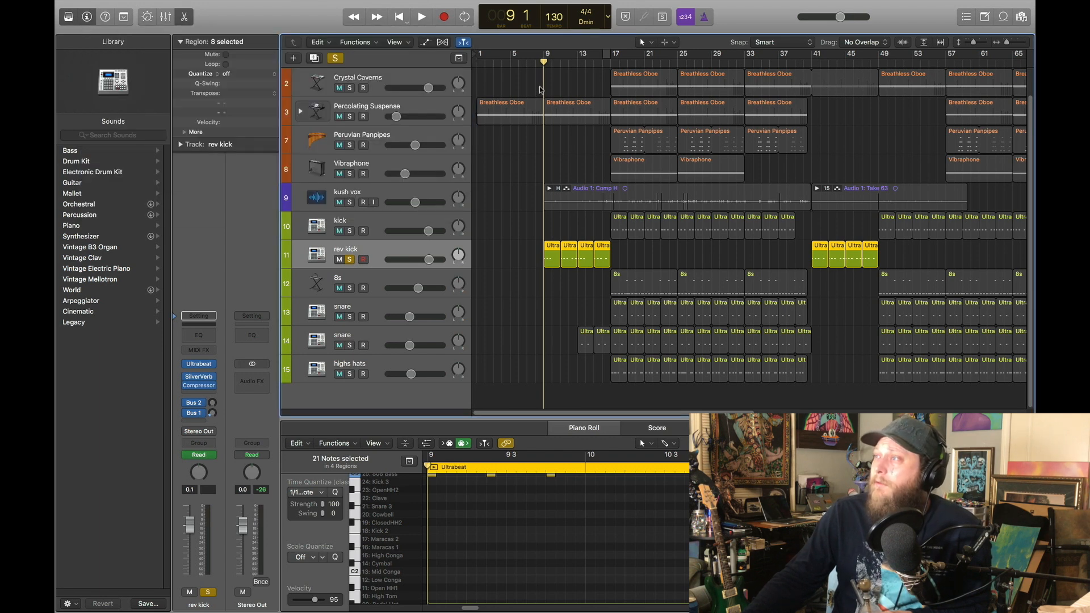
Play the soloed rev kick part from bar 9, stop it and set the playhead to bar 17
key("space")
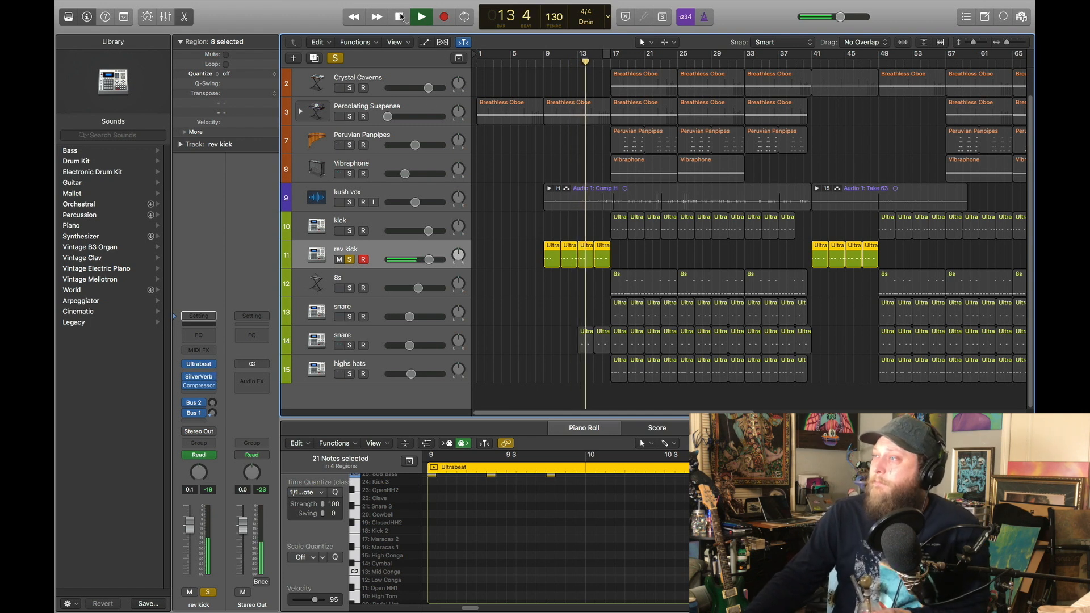
key("space")
left_click_drag(585, 62, 611, 63)
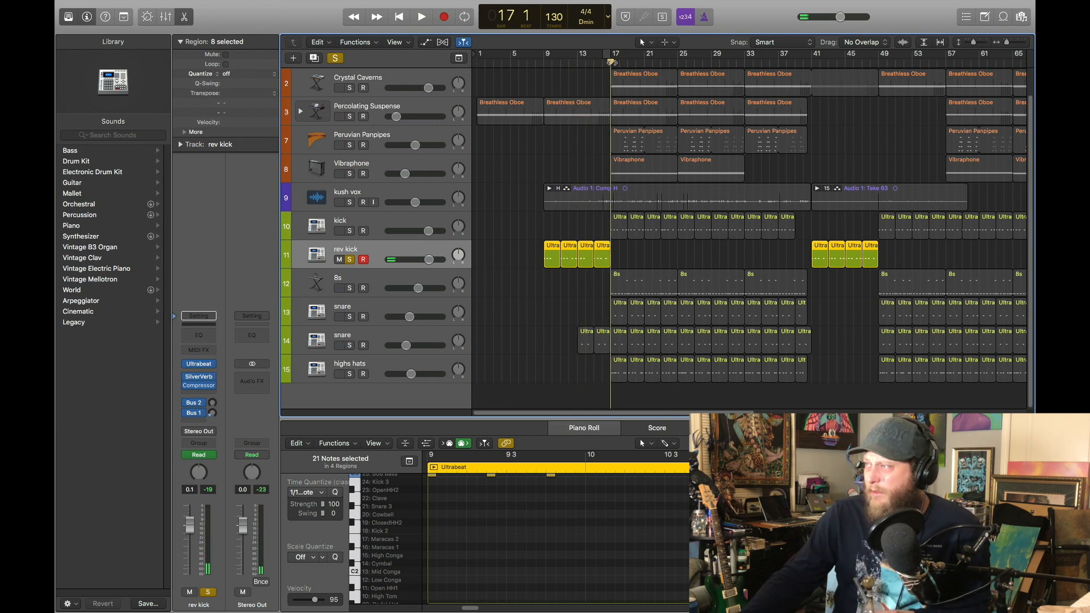
Solo only the kick track in place of rev kick and listen to its part from bar 17
left_click(372, 219)
left_click(350, 231)
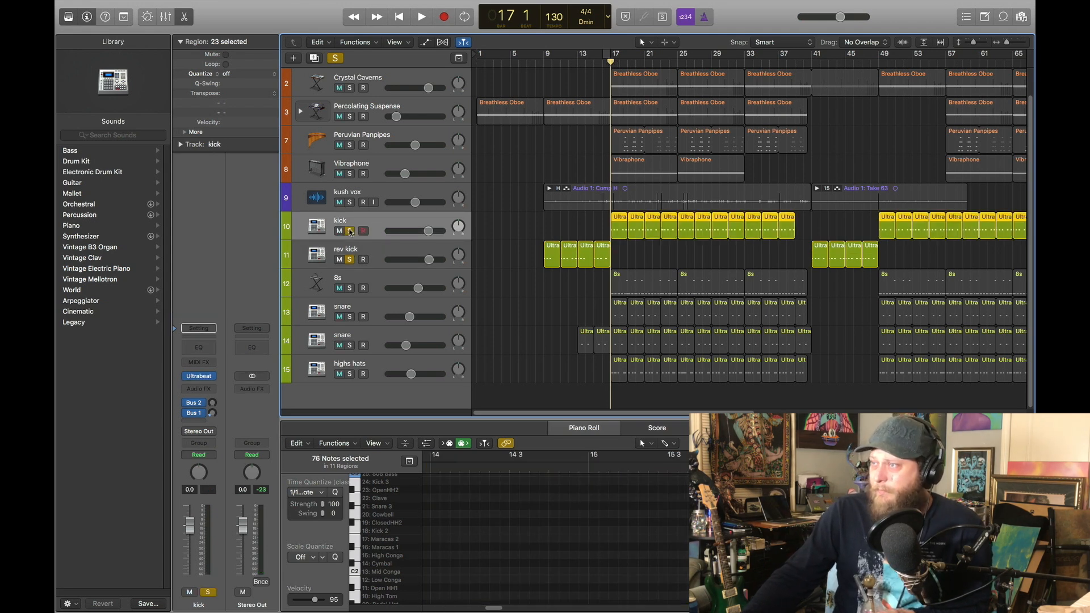
left_click(351, 259)
left_click(422, 24)
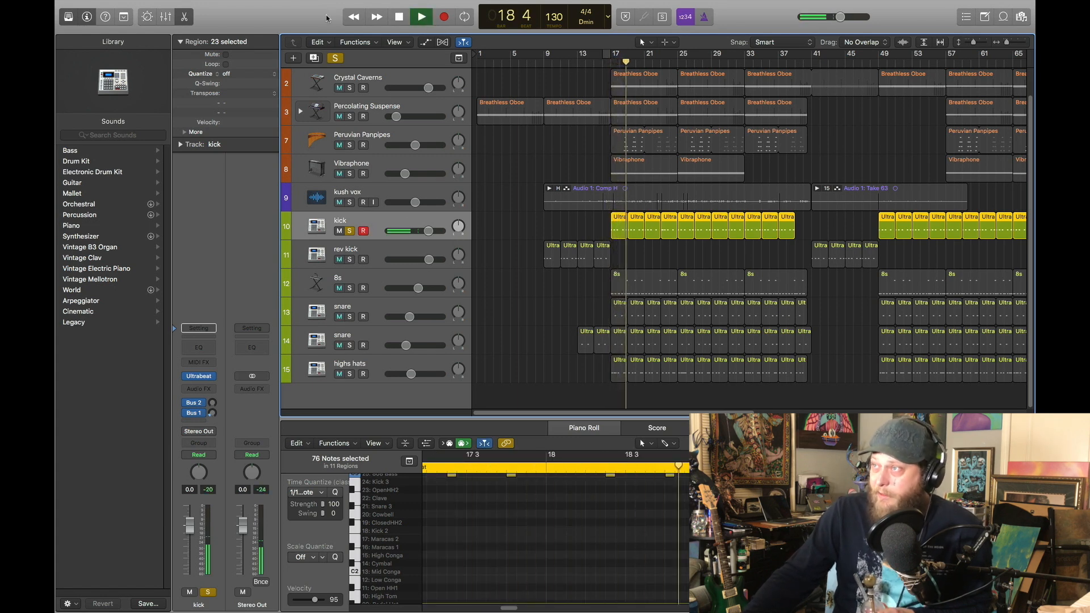
left_click(401, 17)
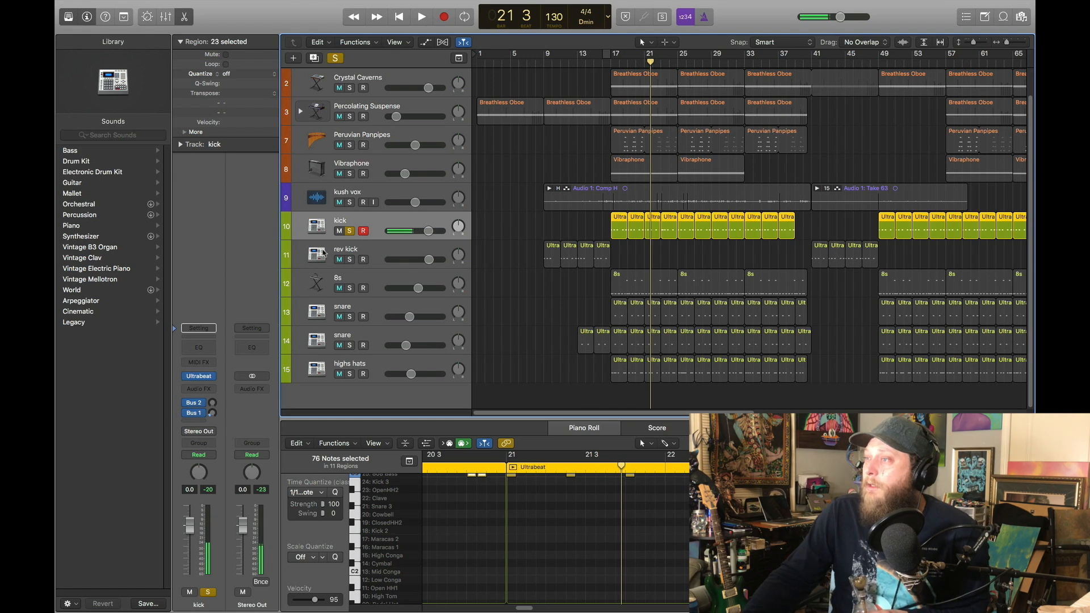
Solo only the highs hats track in place of kick and start playing its part from bar 17
left_click(378, 276)
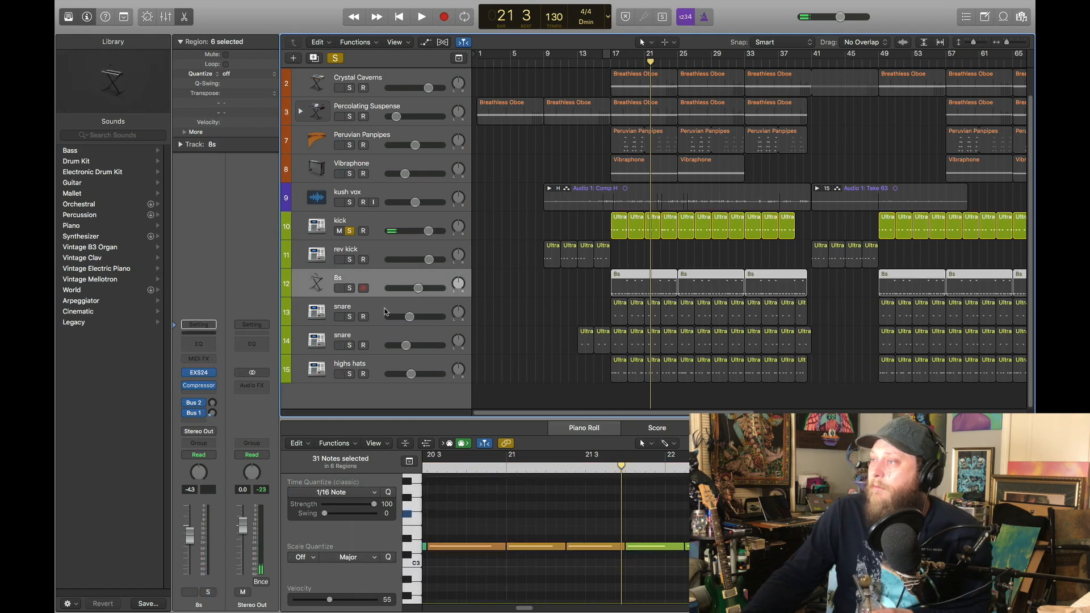
left_click(377, 363)
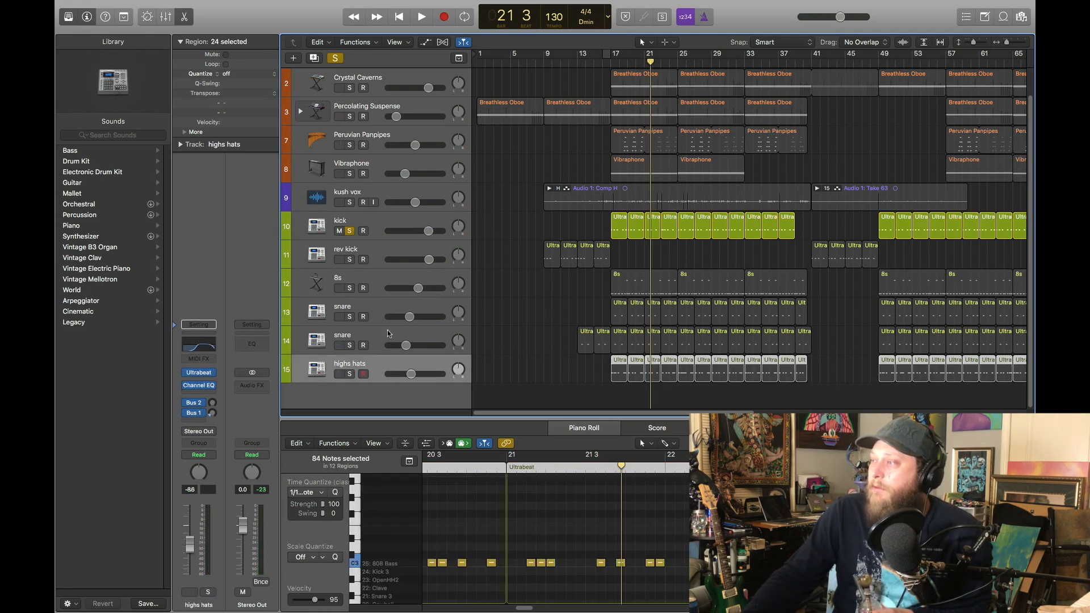
left_click(349, 375)
left_click(350, 231)
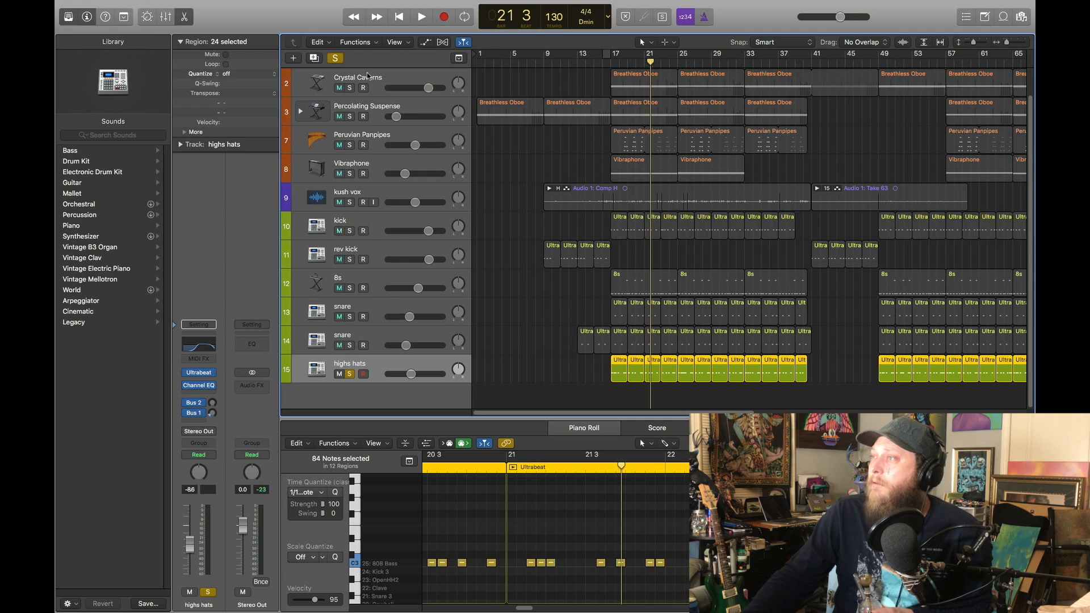
left_click(608, 62)
key("space")
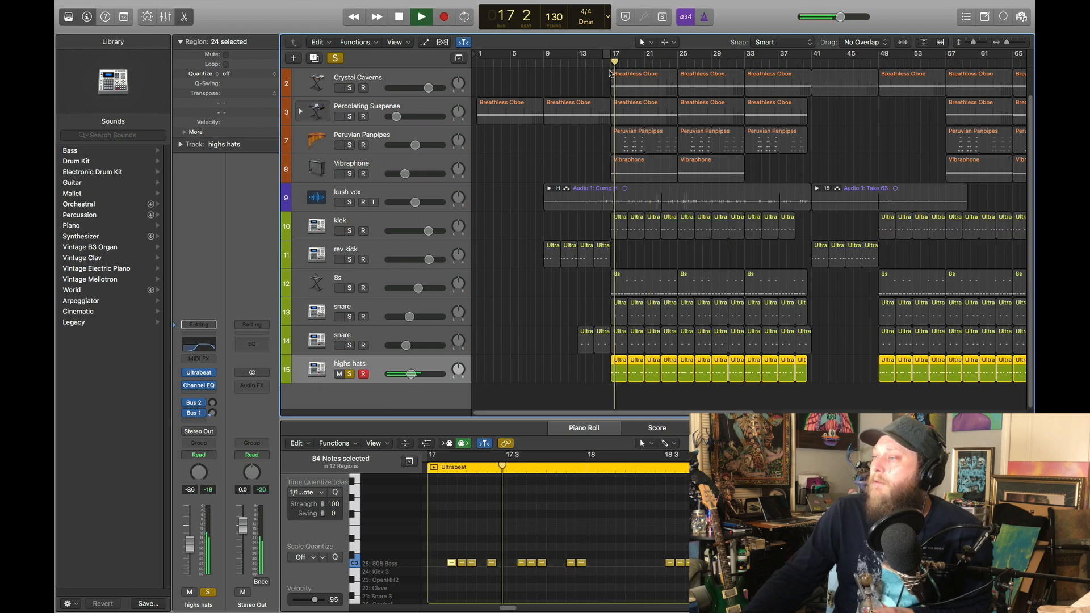
Show the highs hats track's Ultrabeat window during playback, stop, return the playhead to bar 17 and close the window
left_click(201, 374)
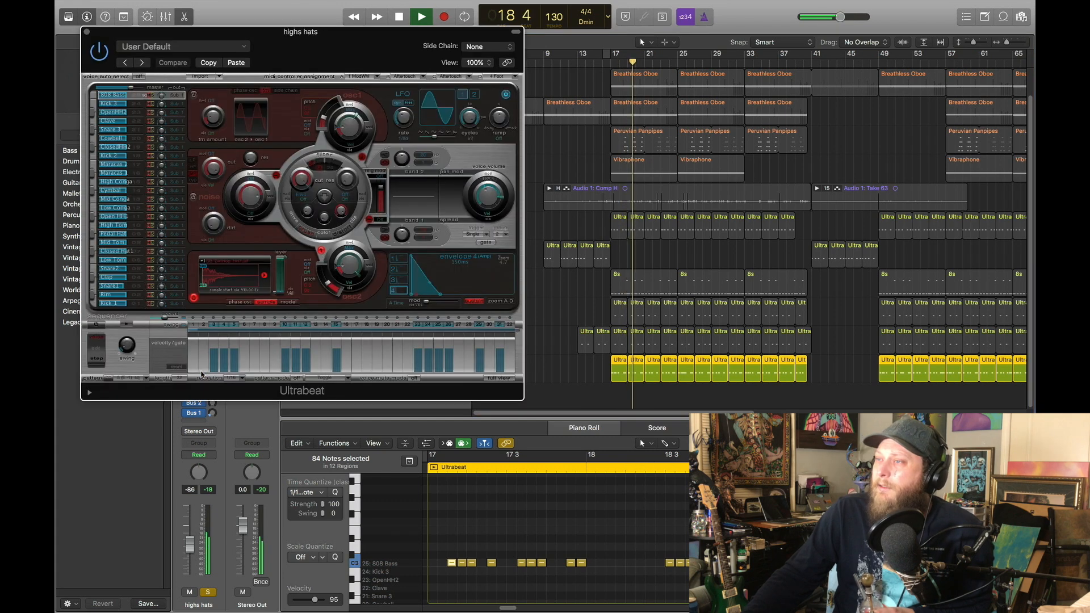
left_click_drag(342, 48, 360, 74)
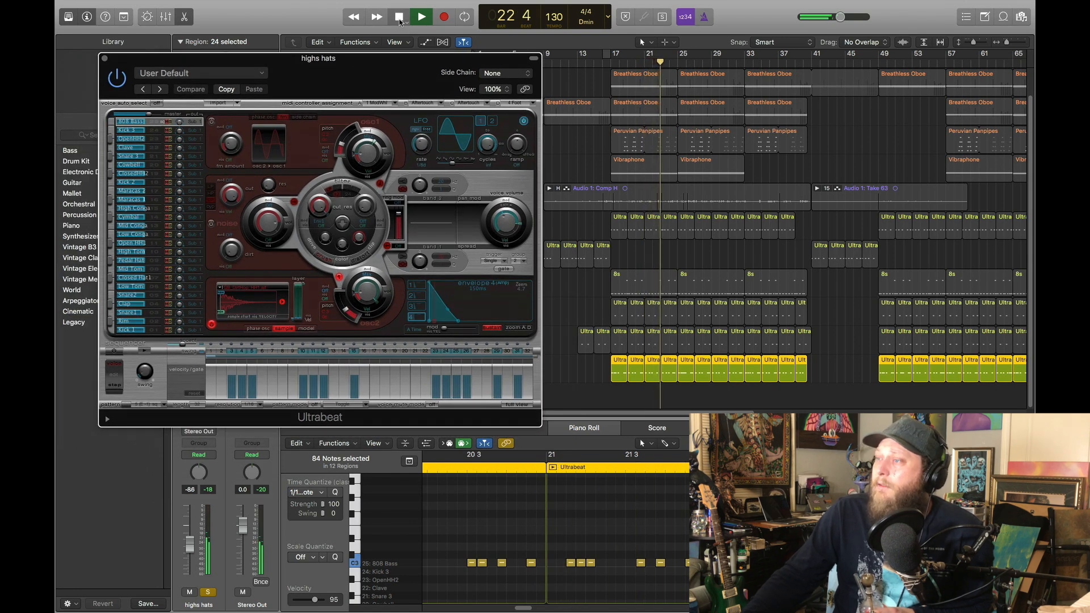
key("space")
left_click_drag(628, 60, 610, 63)
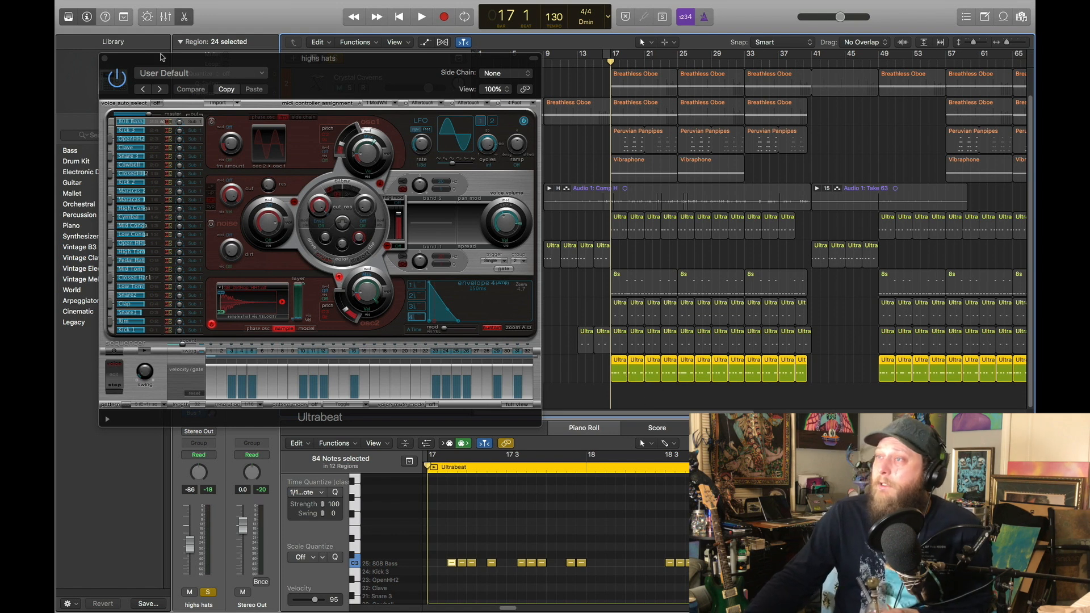
left_click(104, 59)
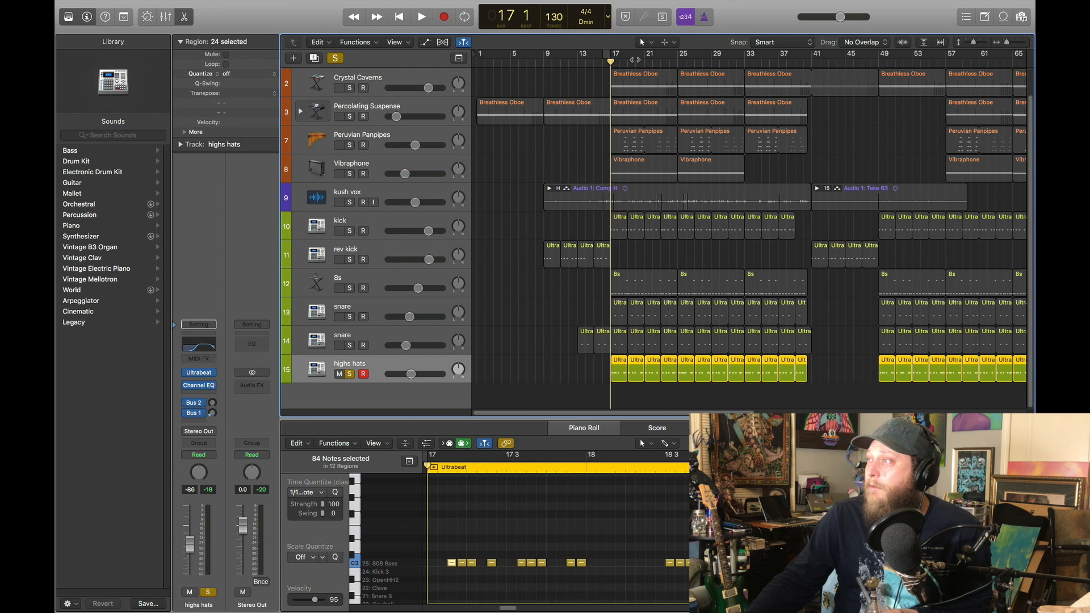
Examine the highs hats notes from bar 17 in the Piano Roll, keeping the playhead at bar 17
mouse_move(610, 61)
left_mouse_down()
mouse_move(598, 61)
mouse_move(608, 61)
left_mouse_up()
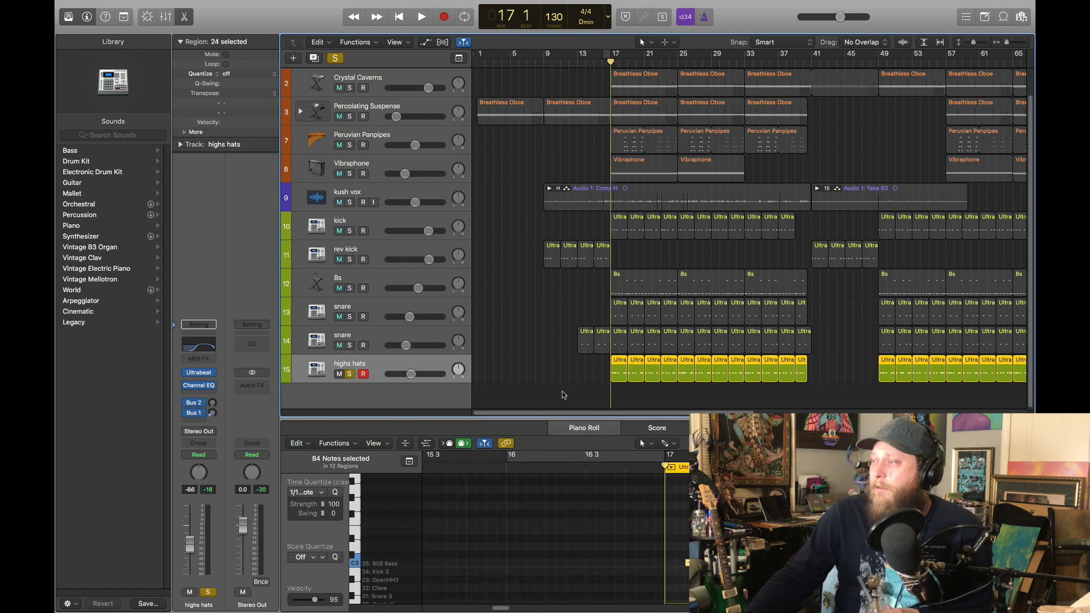
left_click_drag(502, 609, 510, 608)
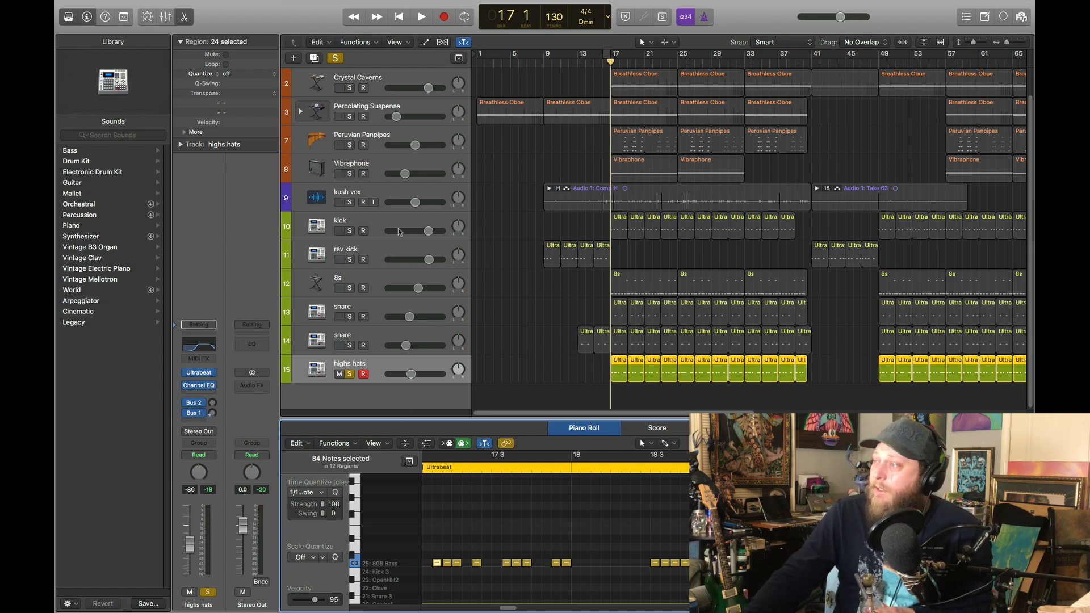
left_click(609, 63)
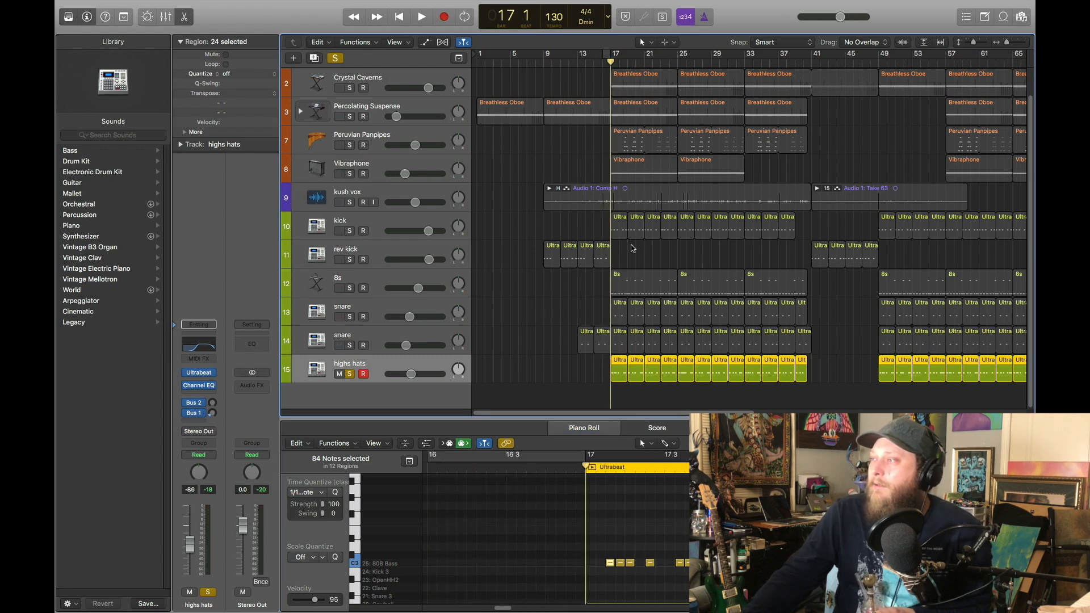
Turn off the highs hats solo, select the snare on track 14 and show its Ultrabeat instrument, closing the window again
left_click(355, 336)
left_click(350, 373)
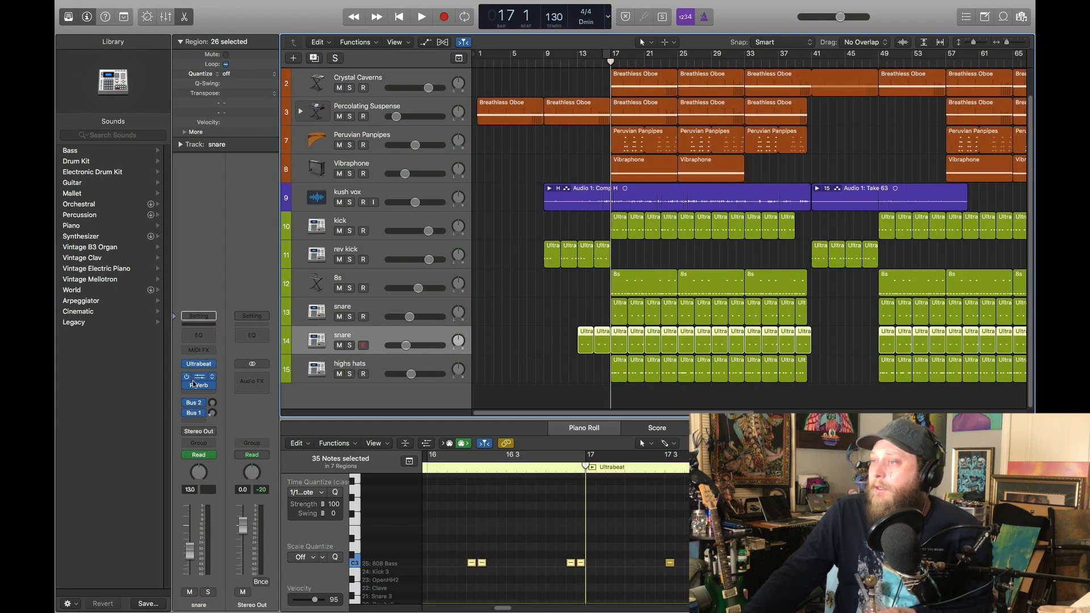
left_click(205, 367)
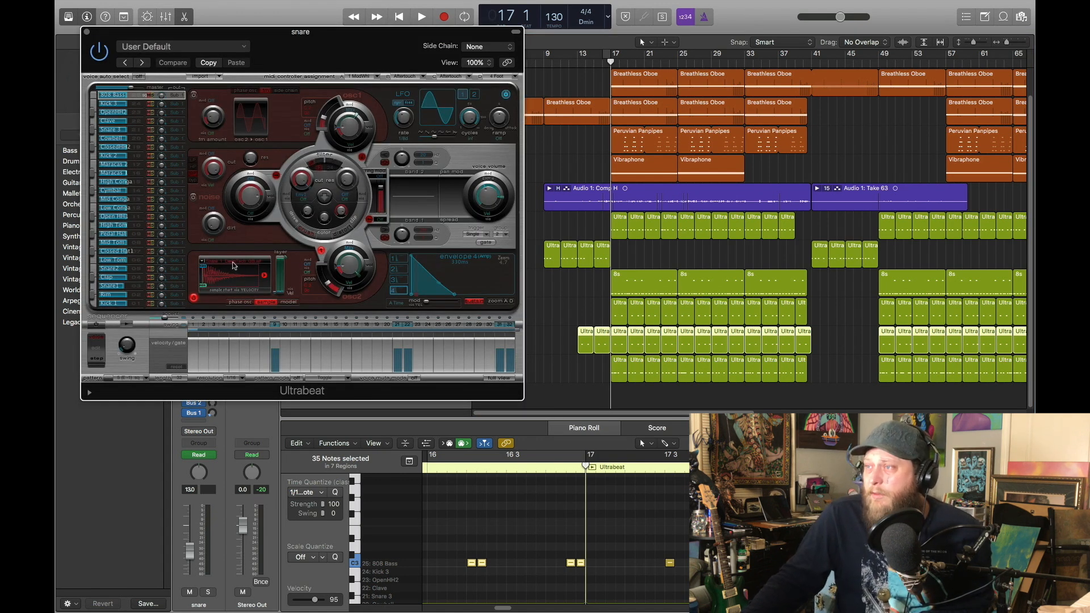
left_click(87, 33)
Select the snare on track 13, show its Ultrabeat instrument and close the plug-in window
left_click(363, 306)
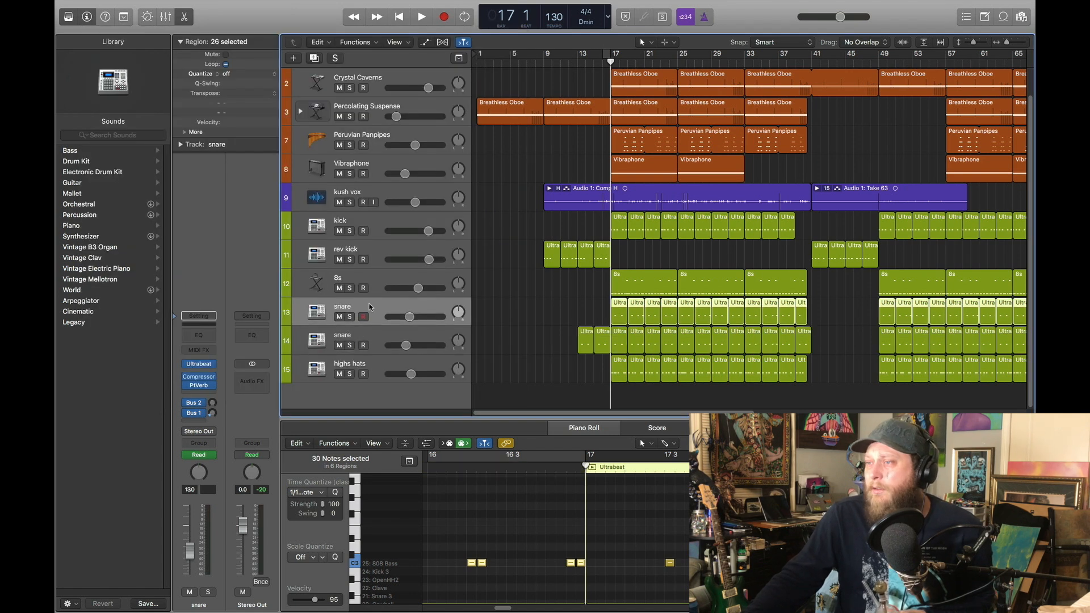
left_click(199, 373)
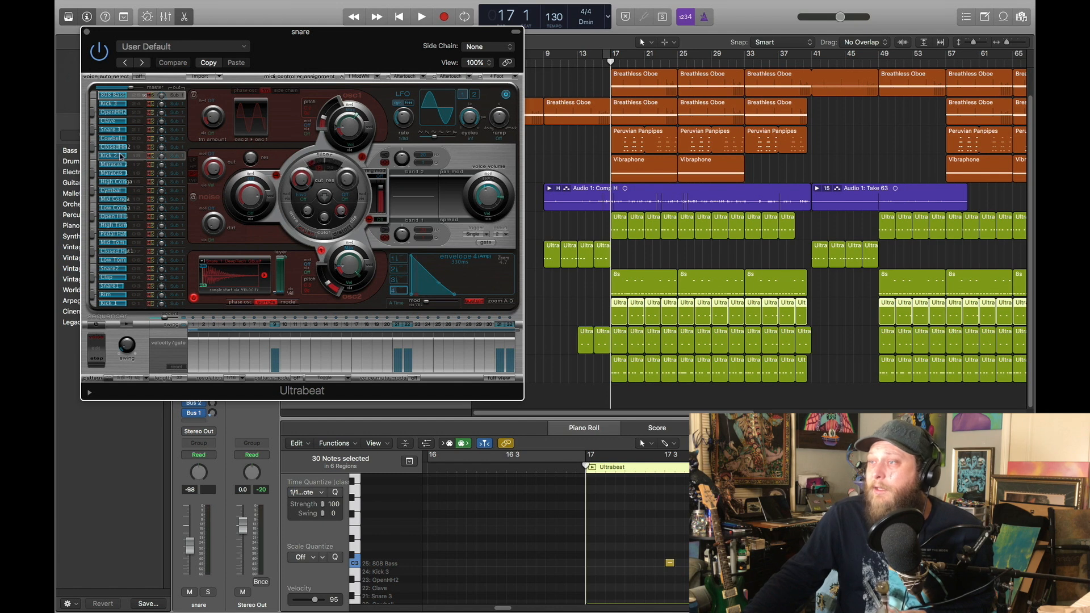
left_click(86, 32)
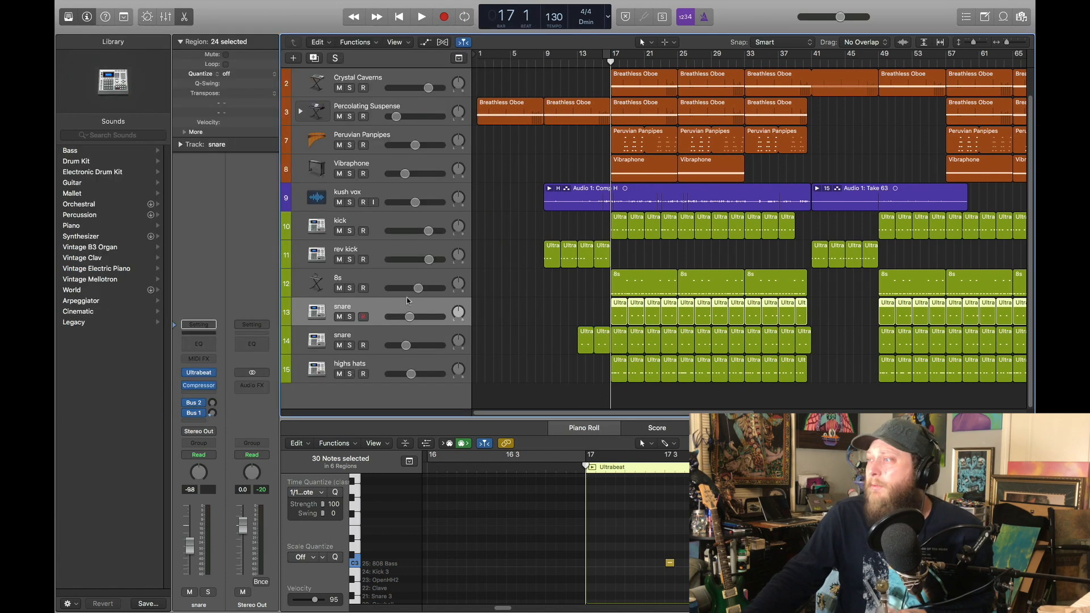
Show the PlatinumVerb reverb settings of the snare on track 14 and move the plug-in window lower
left_click(372, 331)
left_click(199, 385)
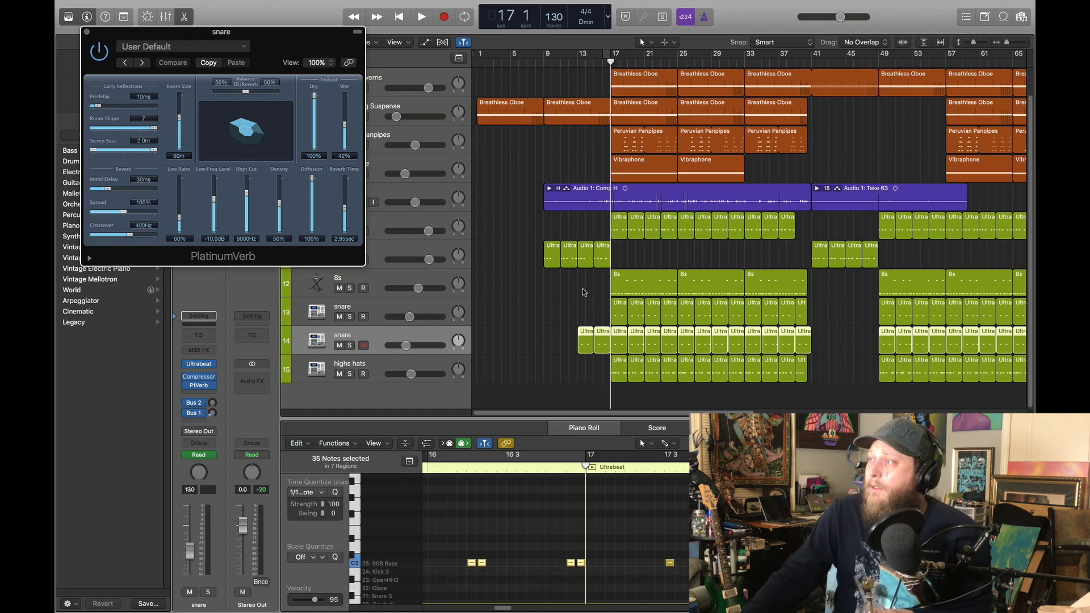
left_click_drag(279, 52, 337, 152)
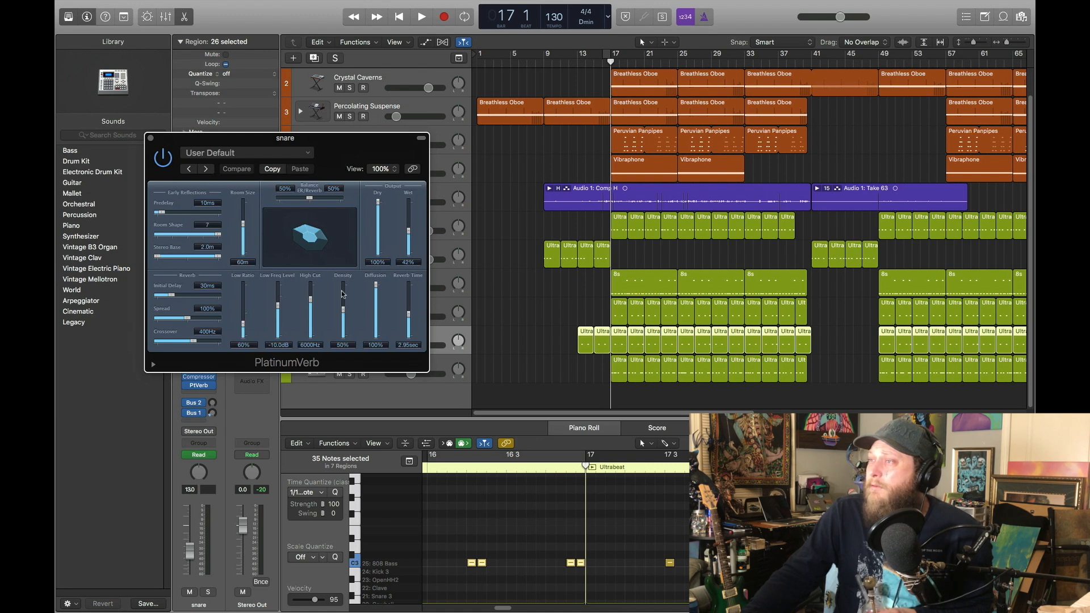
Close the snare's reverb window, solo both snares, the highs hats and the kick, and play them from bar 17
left_click(150, 139)
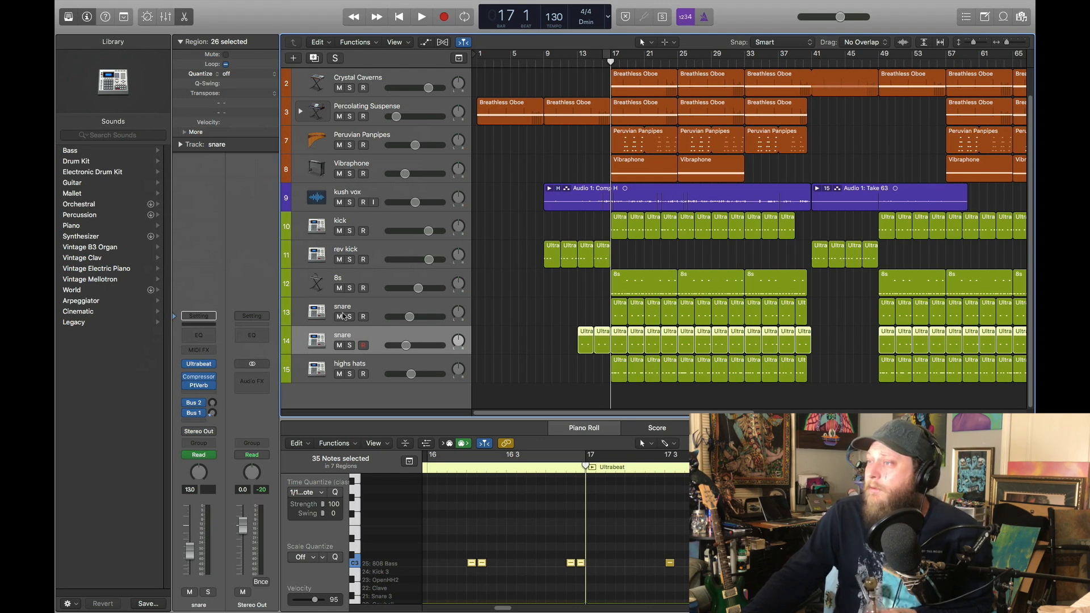
left_click(350, 317)
left_click(350, 345)
left_click(350, 374)
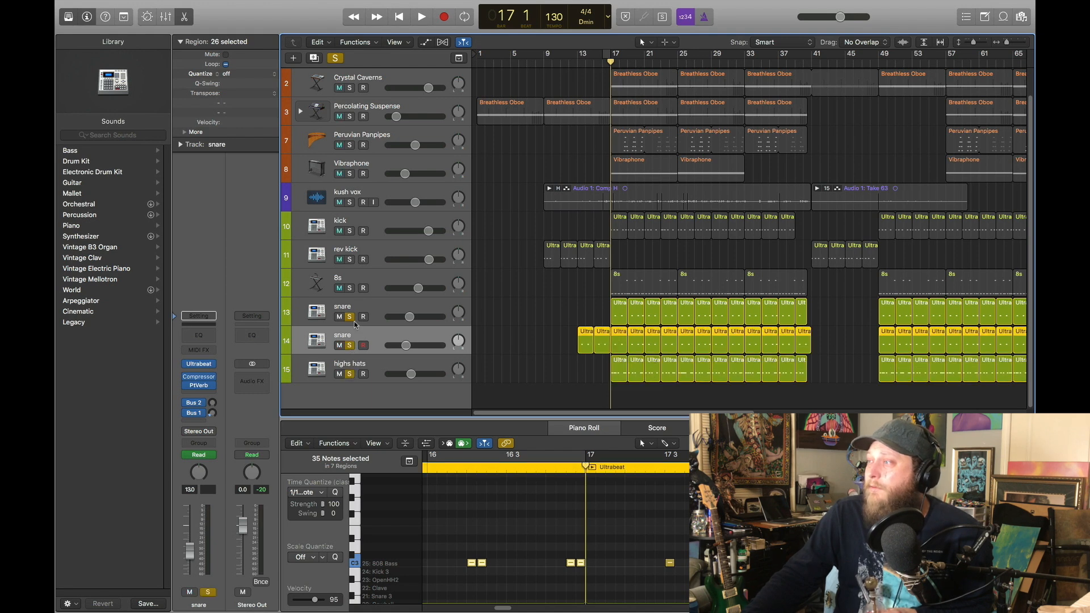
left_click(351, 231)
left_click(421, 18)
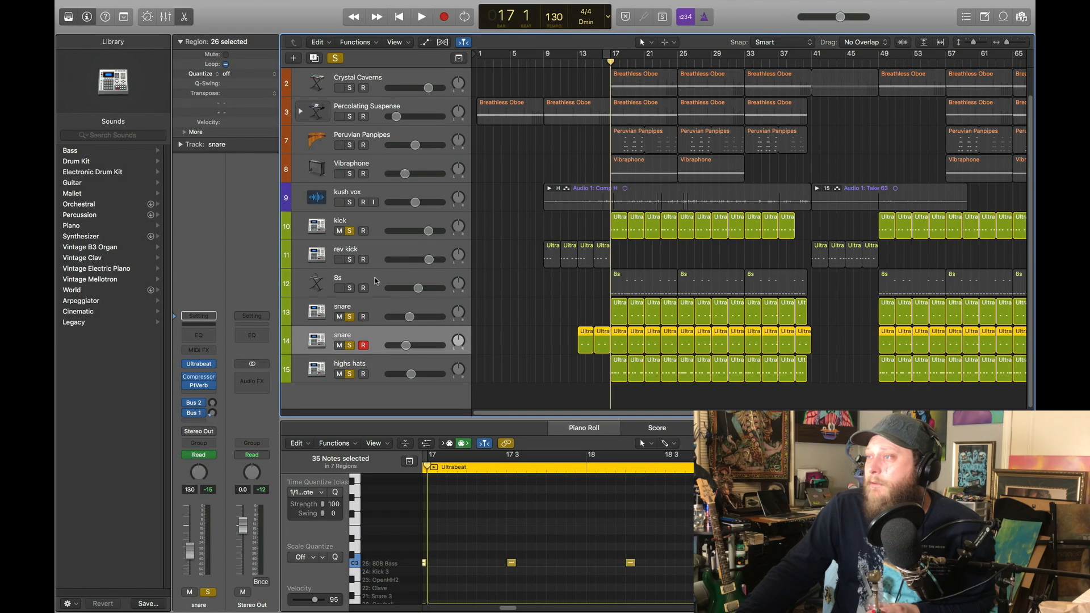
Select and solo the 8s track and show its notes across several regions from bar 17 in the Piano Roll
left_click(375, 281)
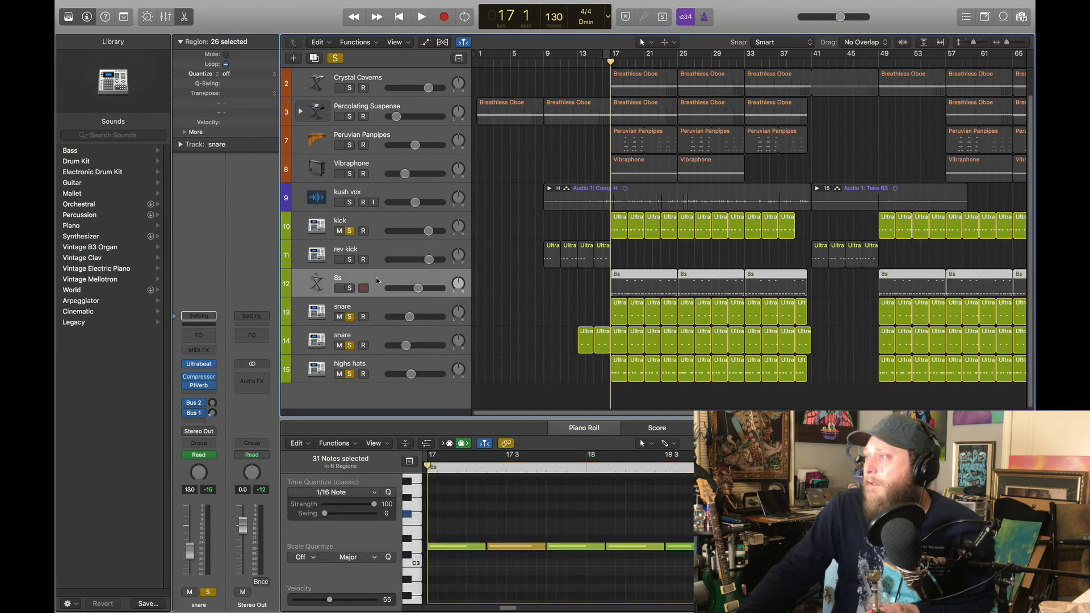
left_click(349, 288)
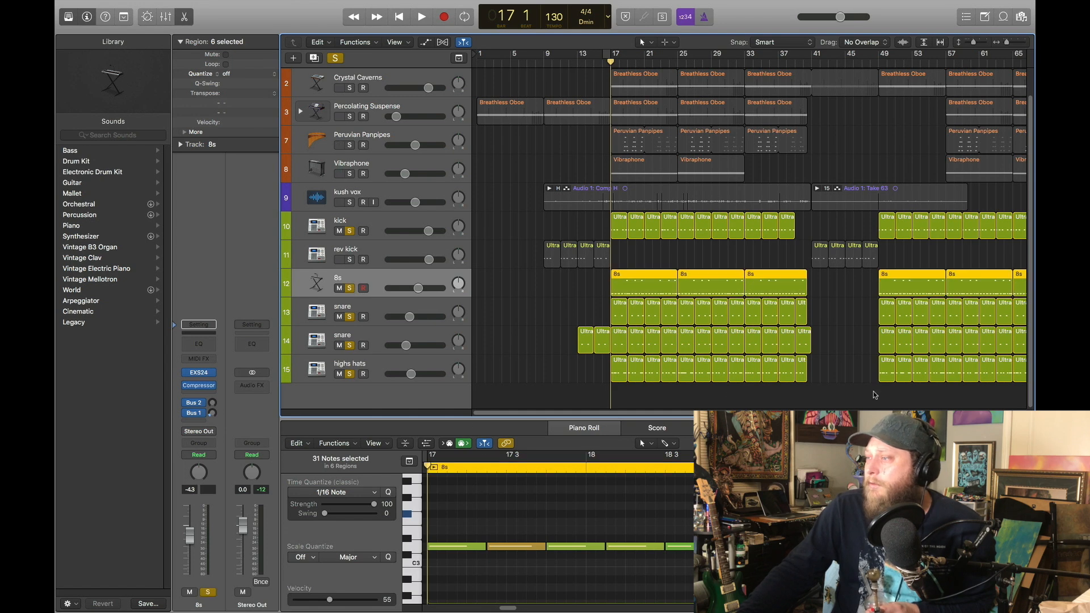
left_click_drag(1016, 443, 1002, 443)
key("super+Up")
key("super+Up")
key("super+Up")
key("super+Up")
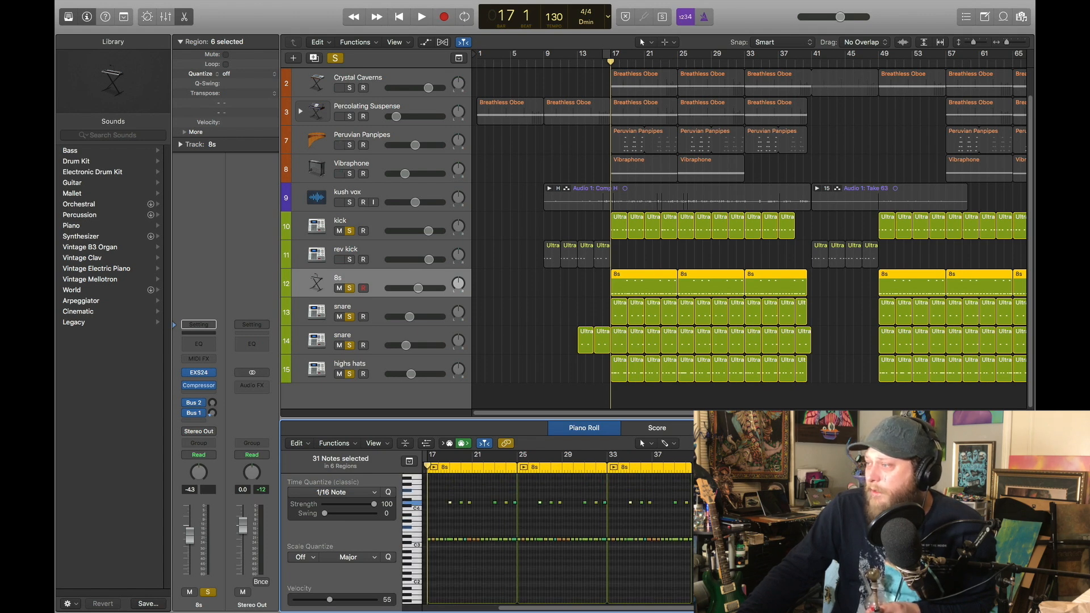
scroll(559, 534, "left", 5)
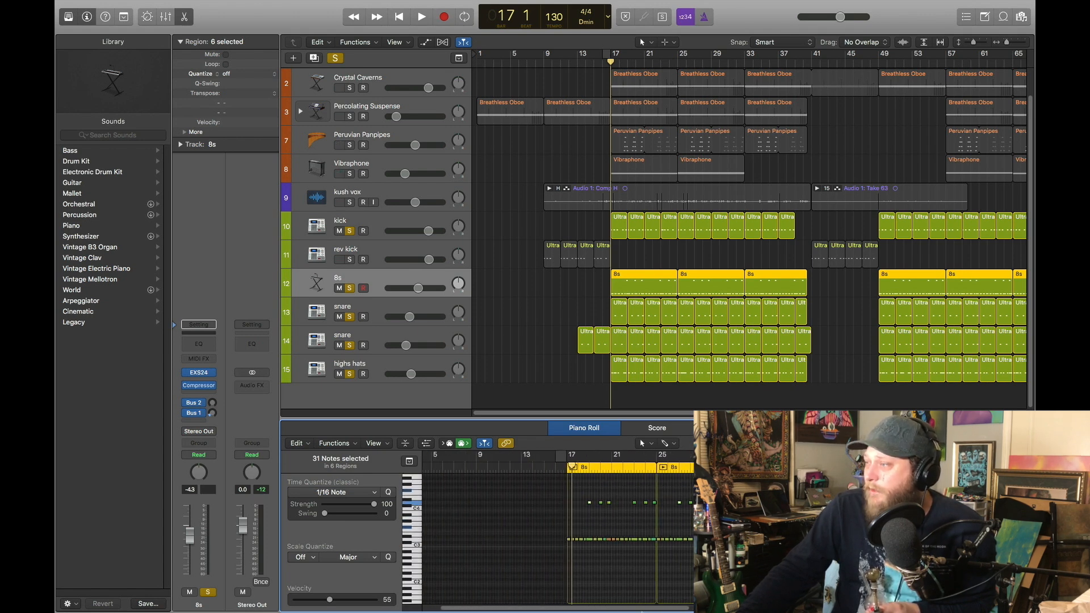
Show the 8s track's EXS24 sampler and its sample zone in the Instrument Editor, closing the editor again
left_click(201, 374)
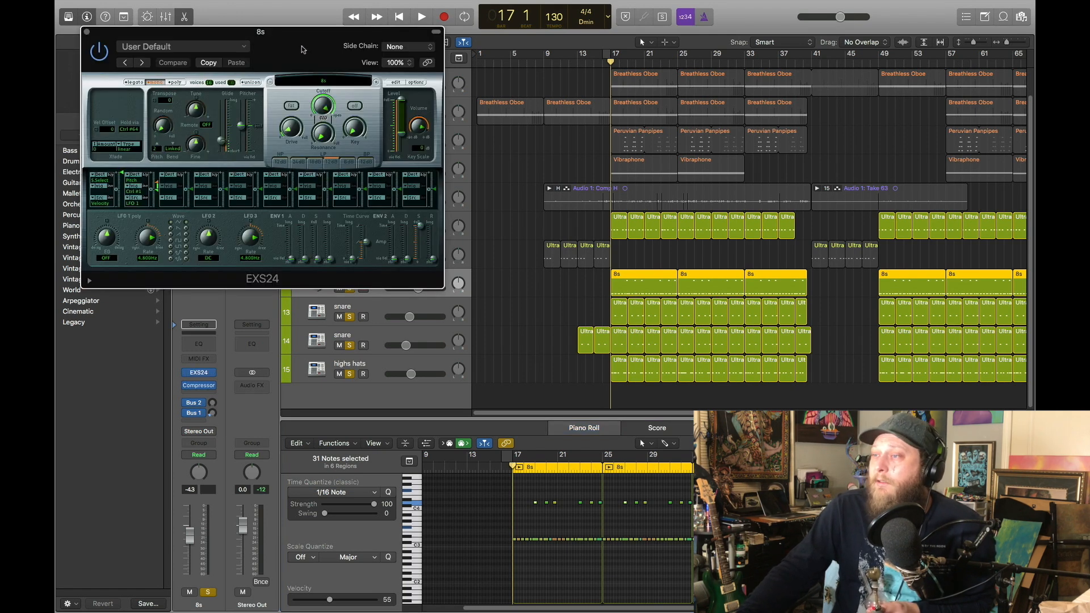
left_click_drag(302, 50, 342, 152)
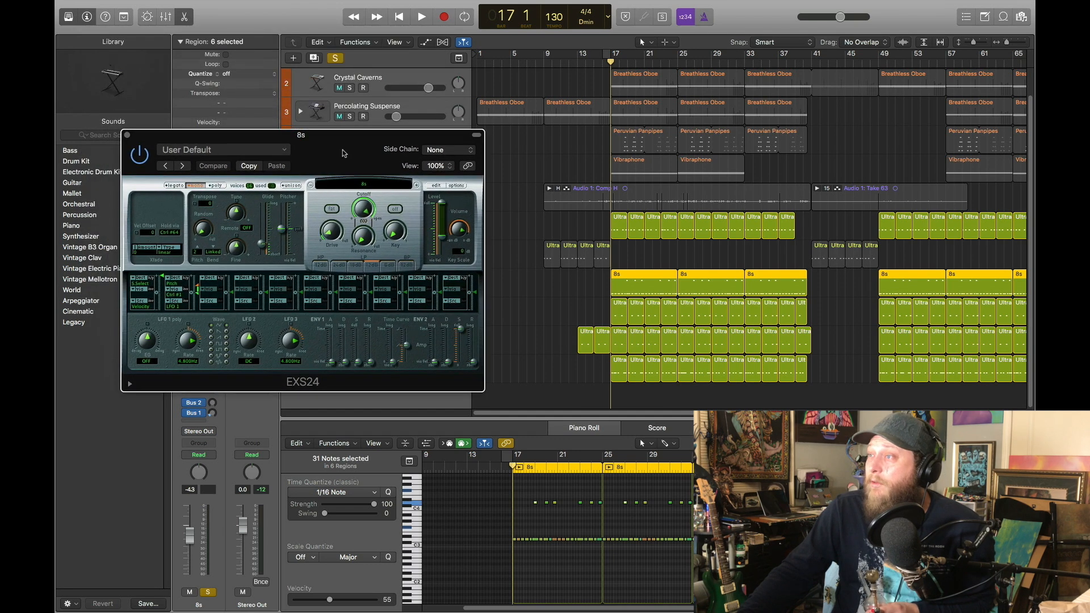
left_click(436, 186)
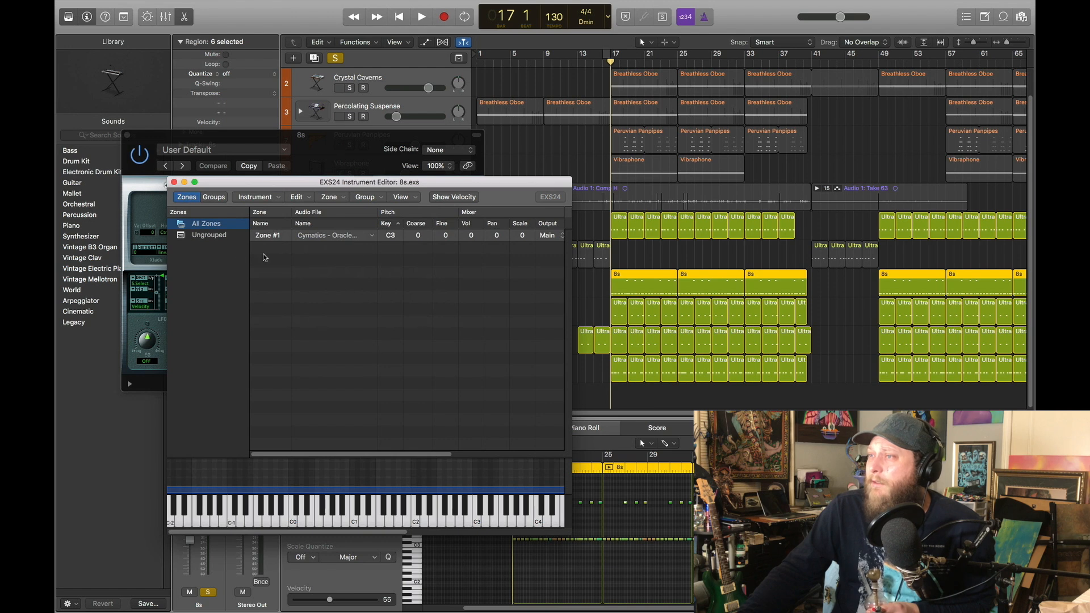
mouse_move(424, 177)
left_mouse_down()
mouse_move(412, 209)
mouse_move(411, 178)
left_mouse_up()
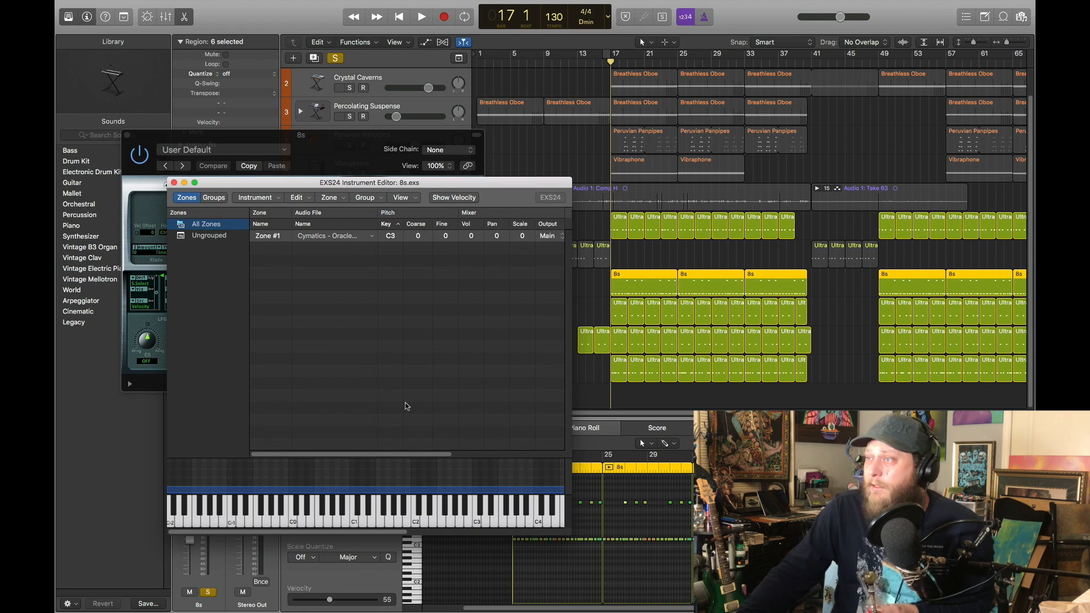
left_click(174, 183)
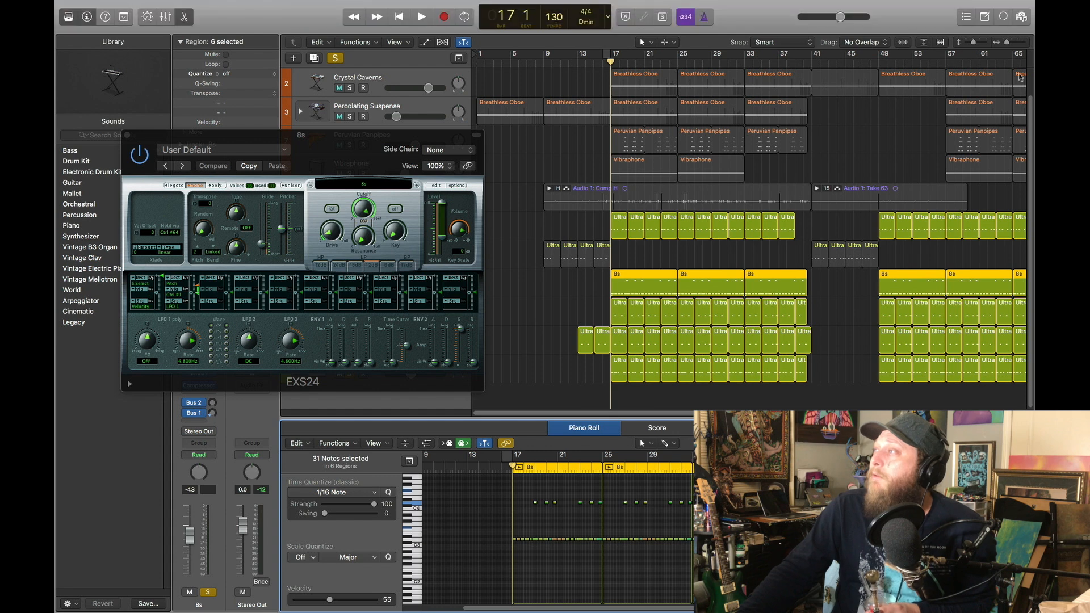
Show the project's audio file browser briefly, hide it again and close the EXS24 window
left_click(1022, 17)
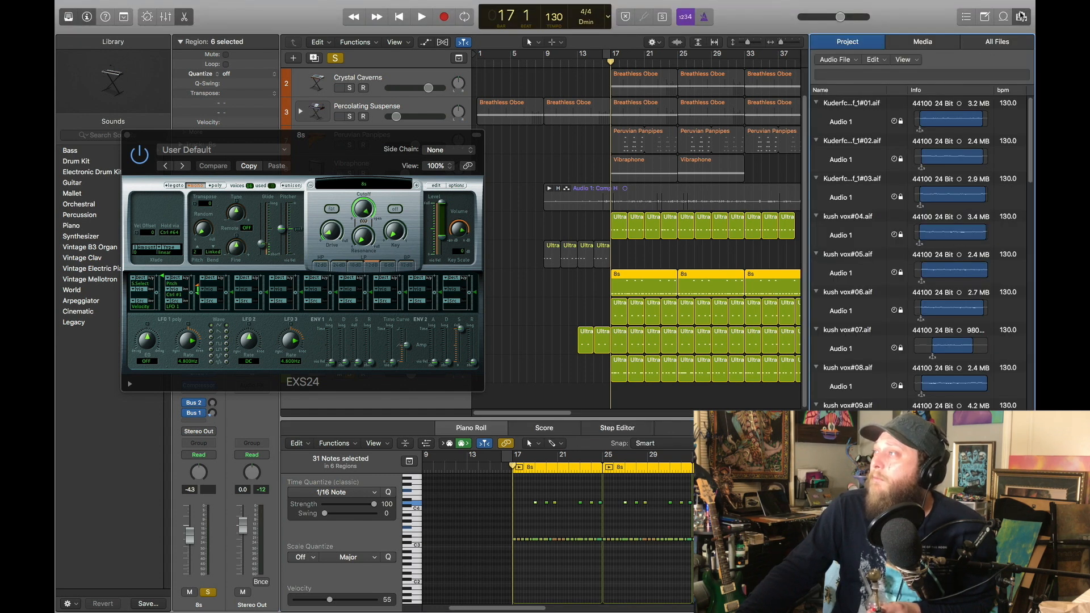
left_click(1024, 18)
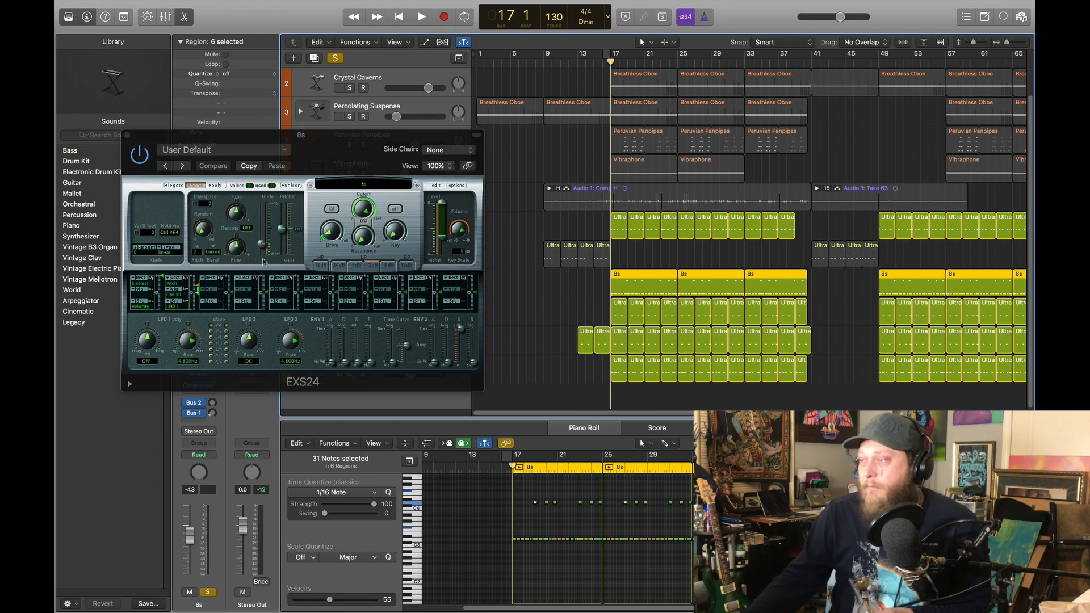
left_click(127, 136)
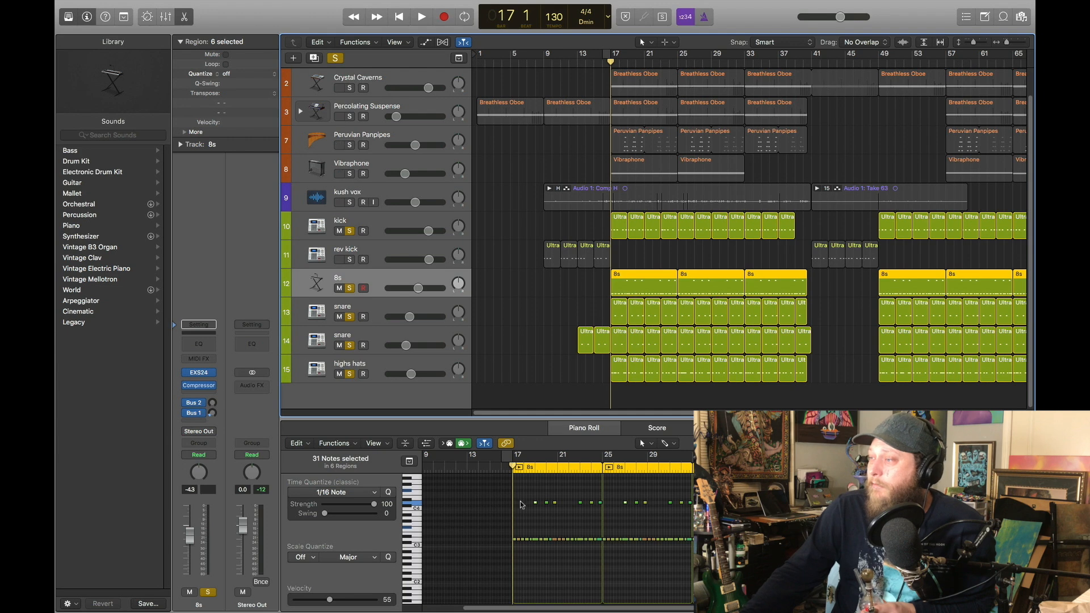
Show the 8s notes around bar 17 more closely in the Piano Roll and play them with the soloed drums
left_click_drag(1007, 444, 1016, 444)
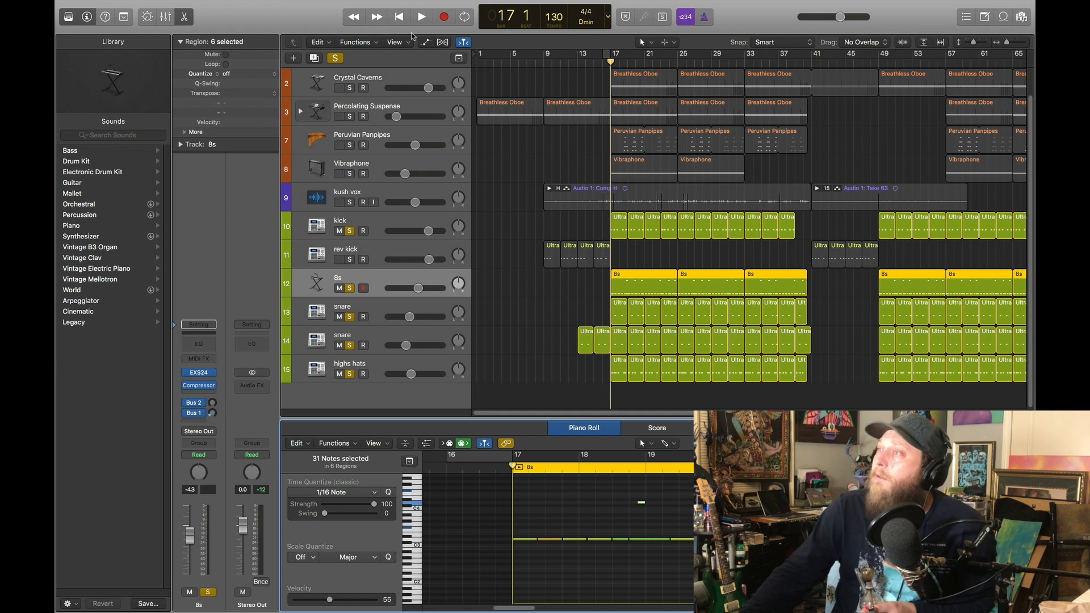
left_click(425, 22)
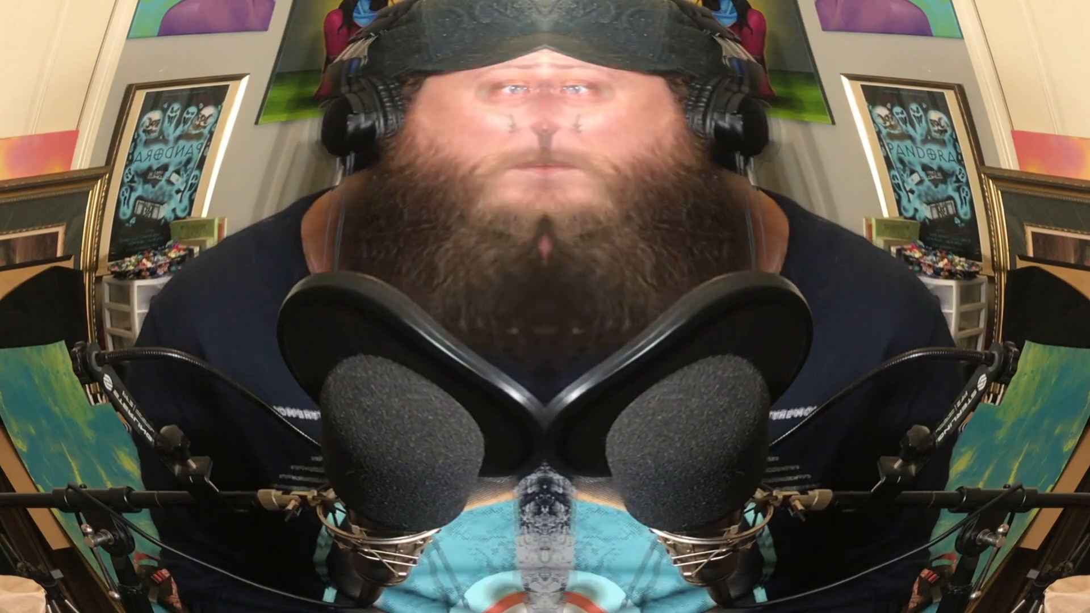